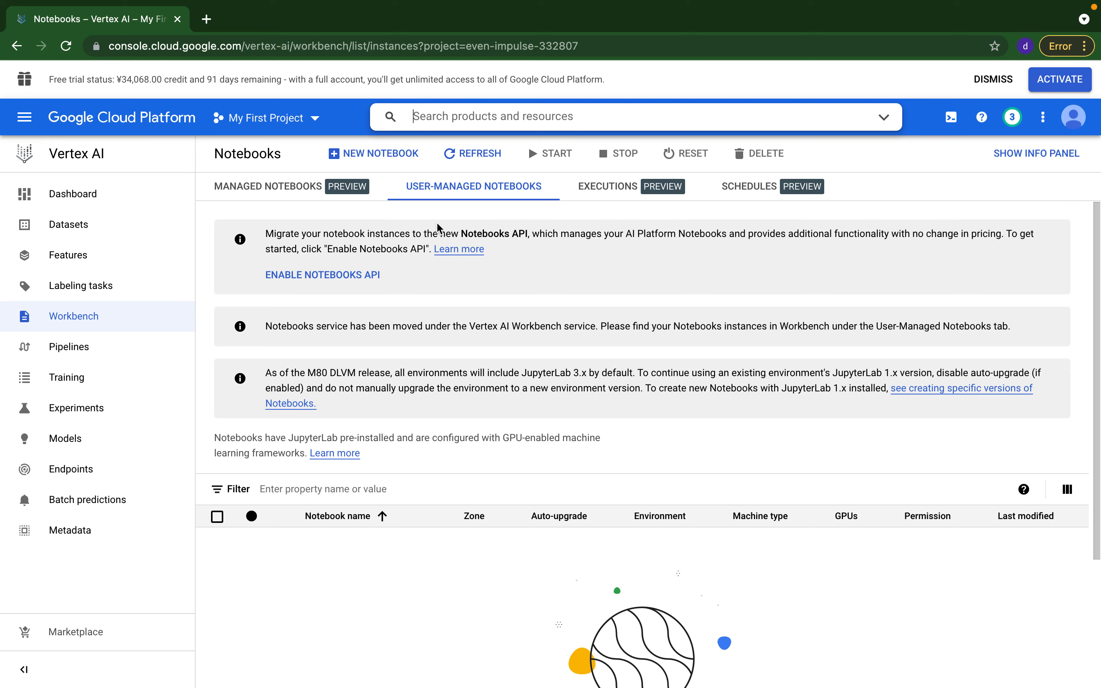
Enable the Notebooks API and start a new TensorFlow Enterprise 2.6 (with LTS) notebook without GPUs.
click(364, 275)
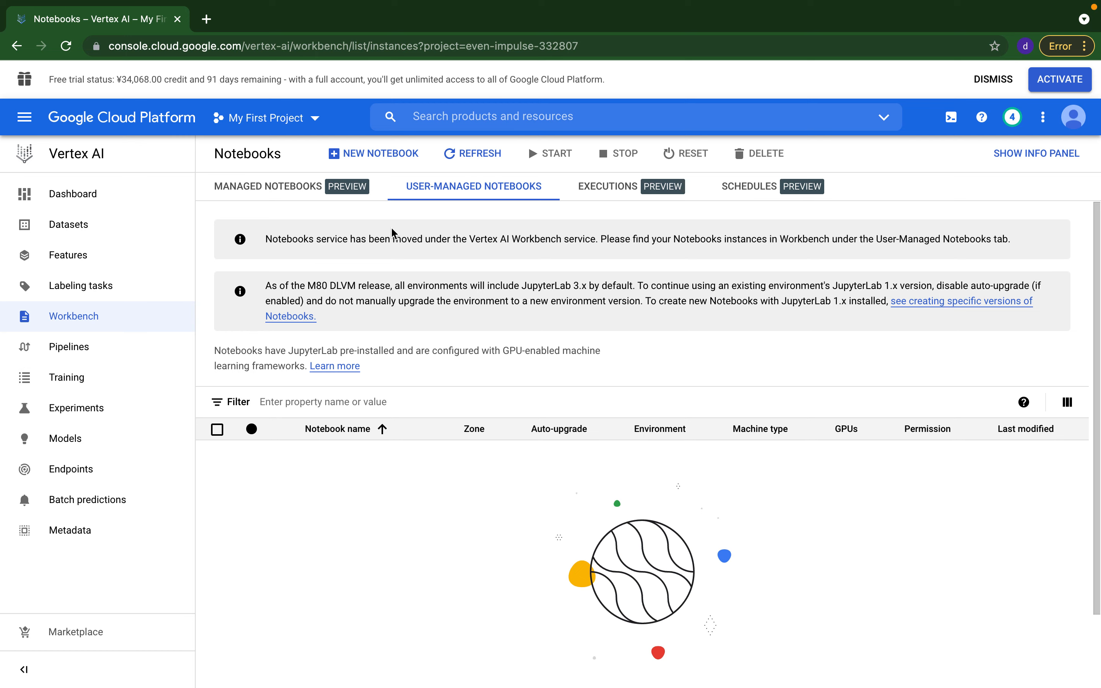
click(366, 169)
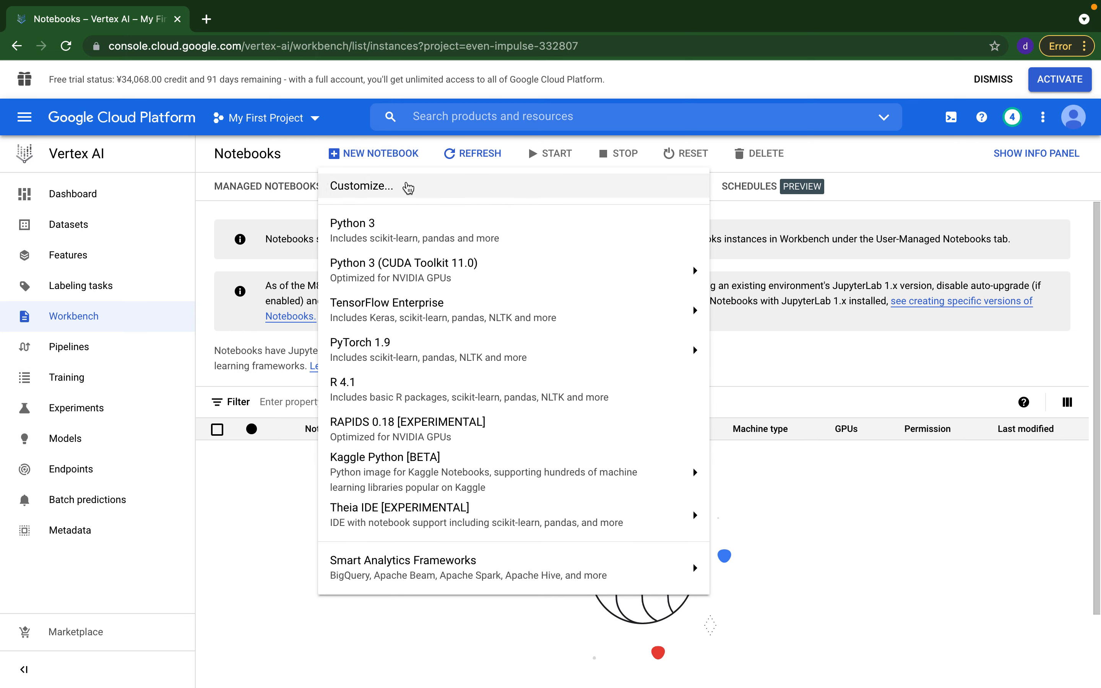
mouse_move(480, 258)
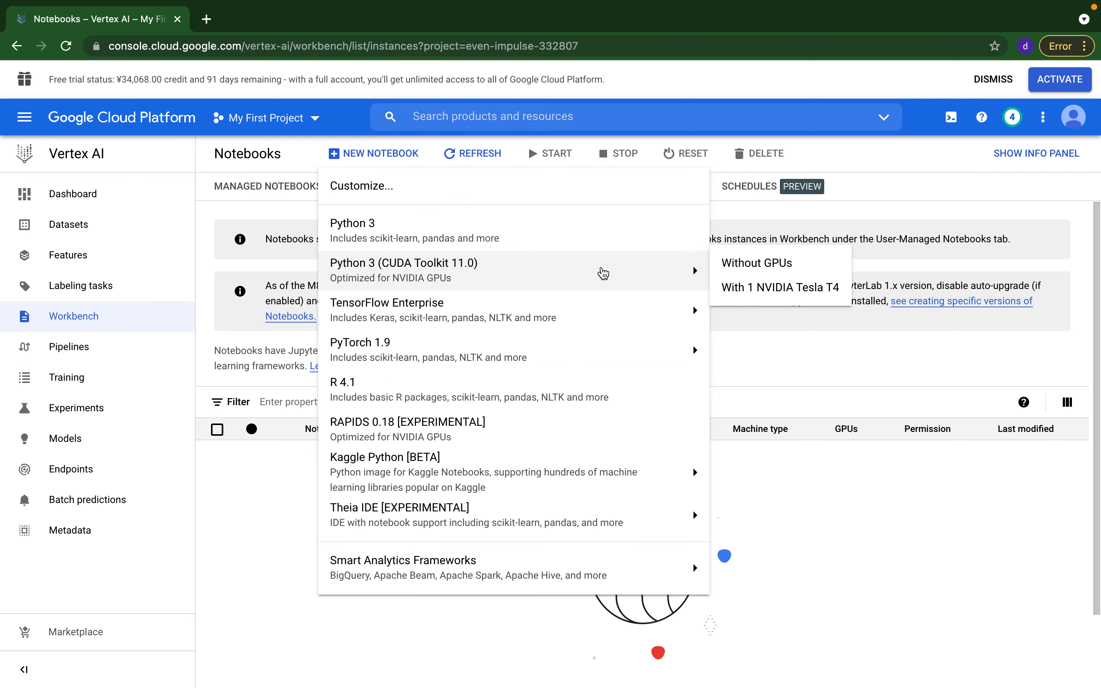
mouse_move(596, 301)
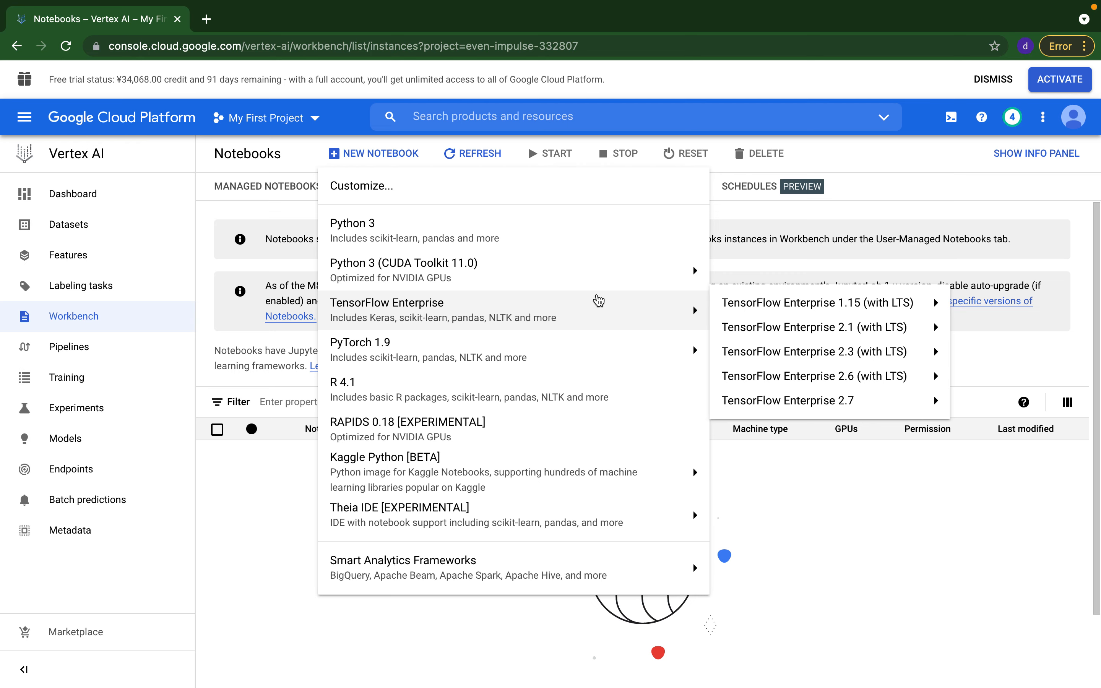
mouse_move(819, 374)
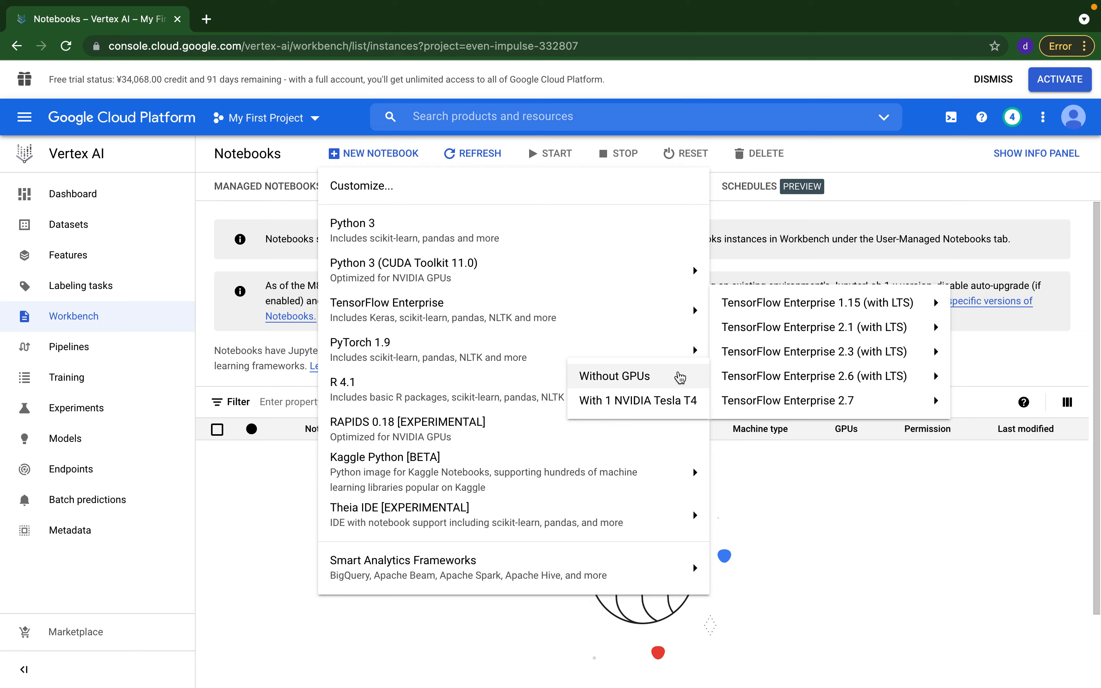
click(680, 377)
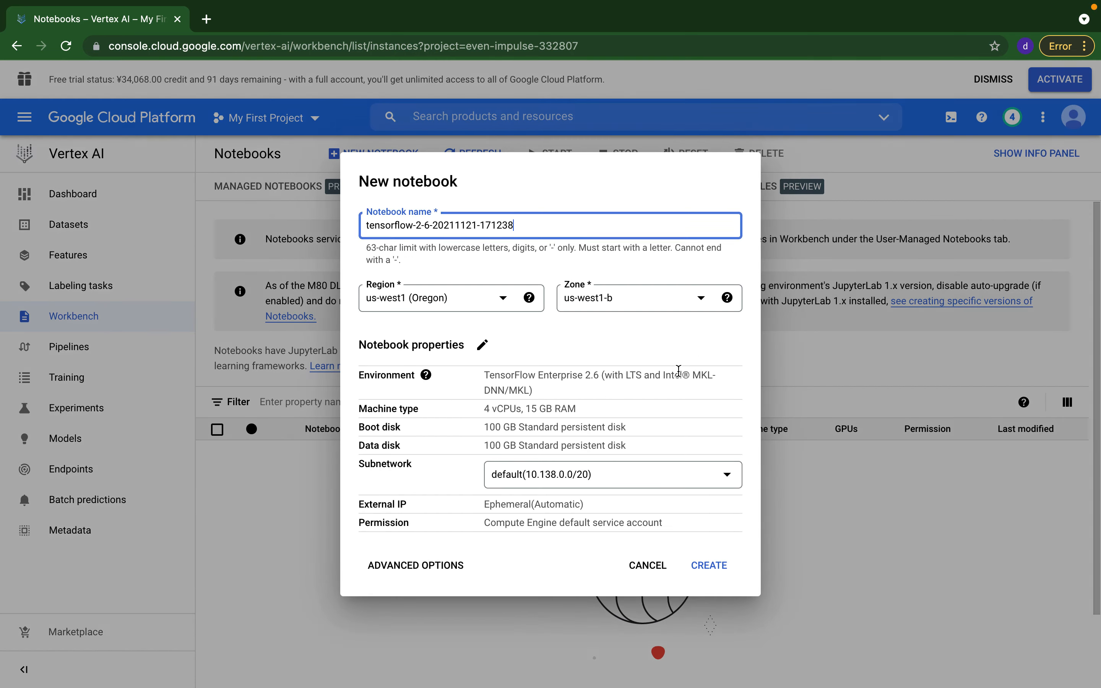
Name the notebook mlops-book, set its region to asia-northeast1 (Tokyo), and create it.
triple_click(514, 225)
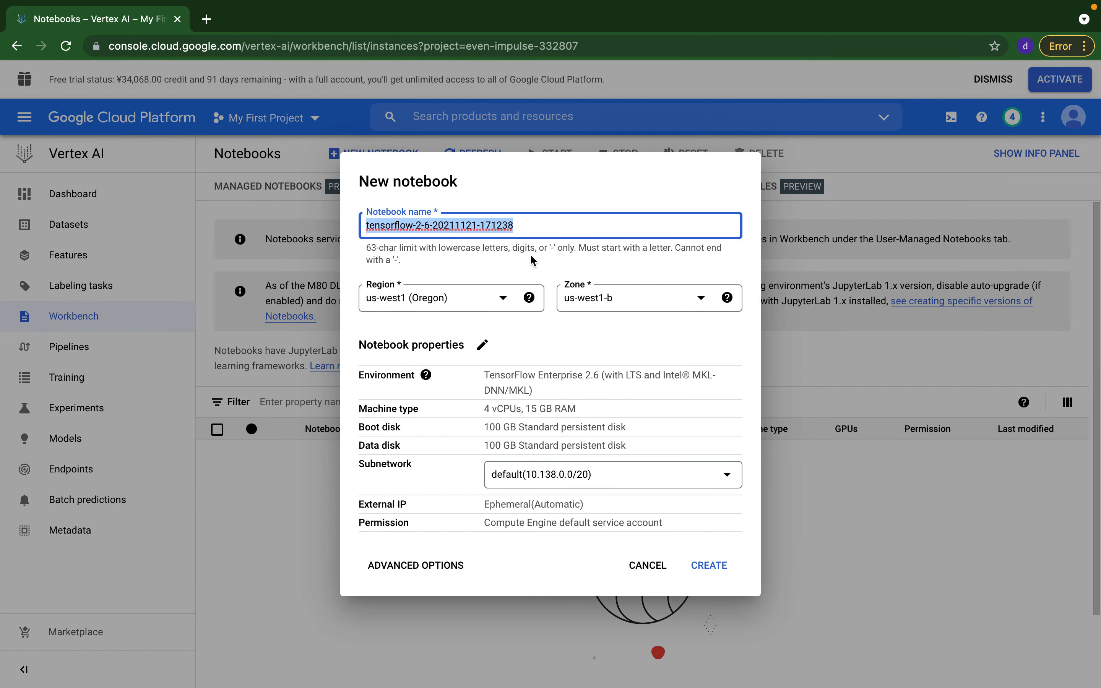
text(mlops)
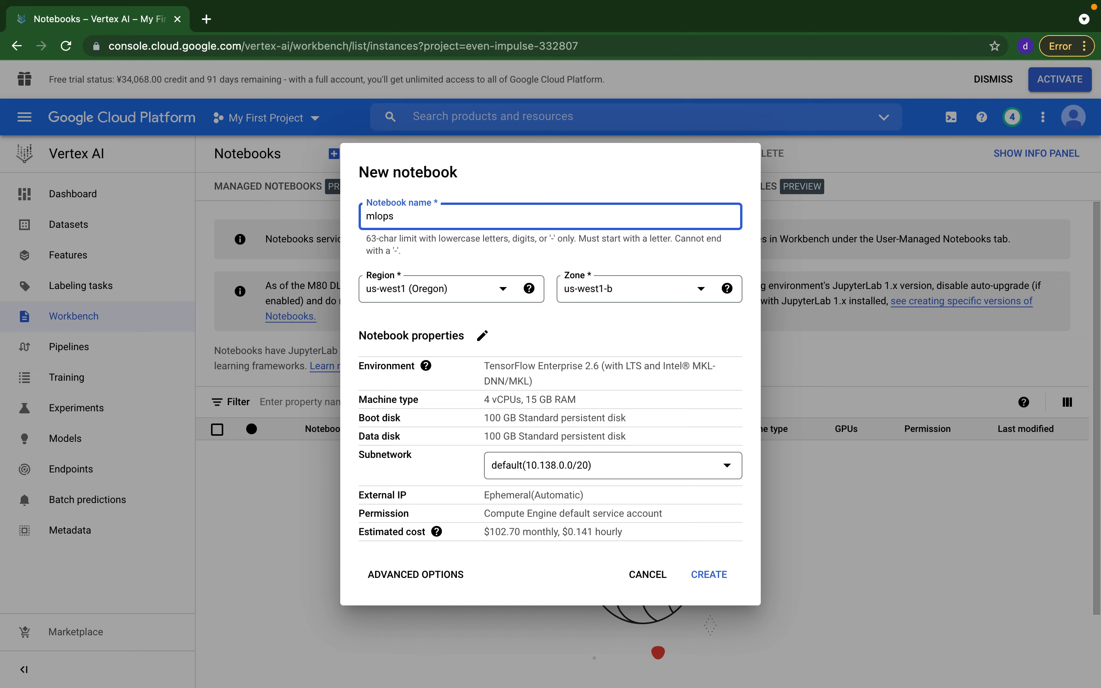
text(book)
text(-)
click(471, 296)
scroll(472, 370, down, 1)
click(465, 402)
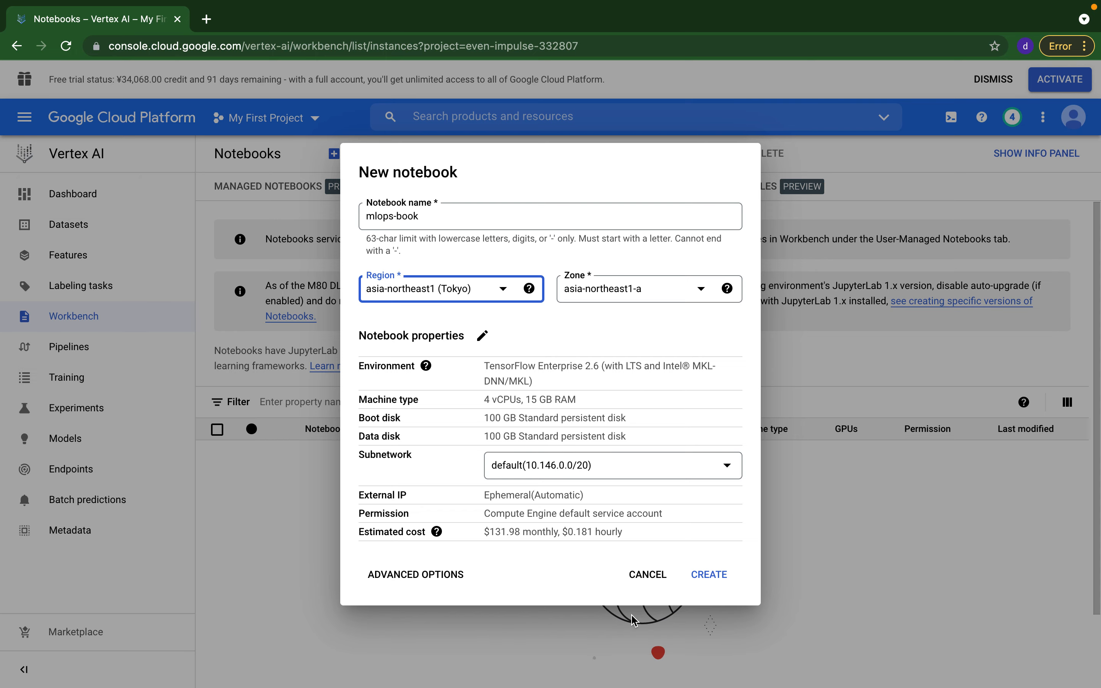
click(716, 587)
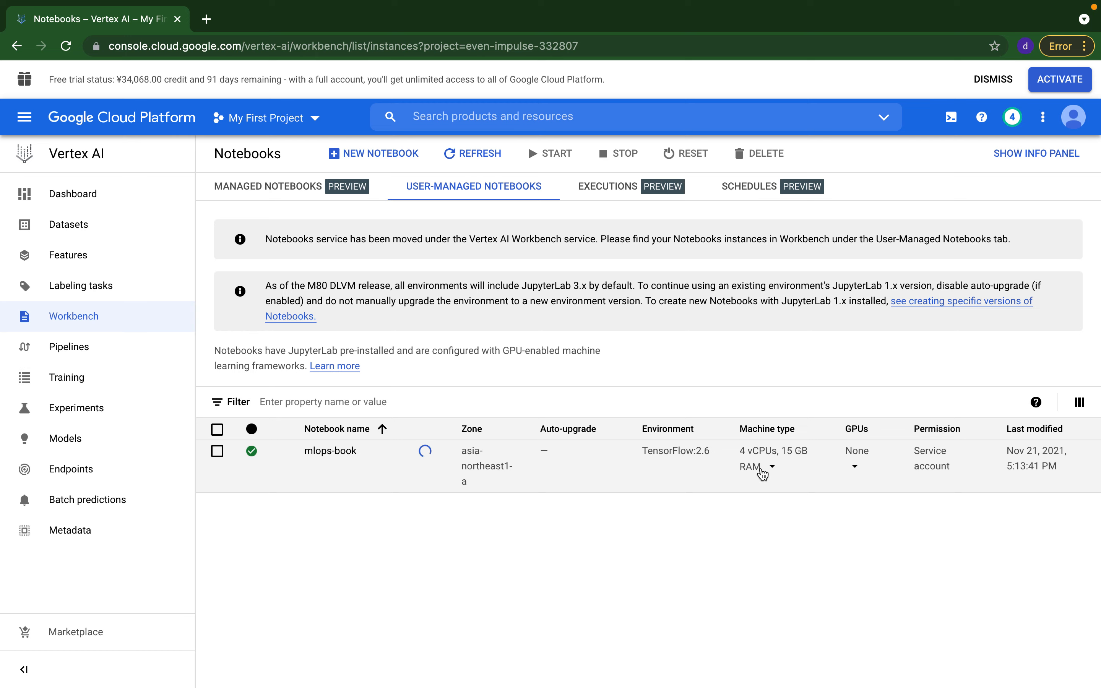
Open the mlops-book notebook's details and examine its basic info, system health and monitoring charts.
mouse_move(856, 468)
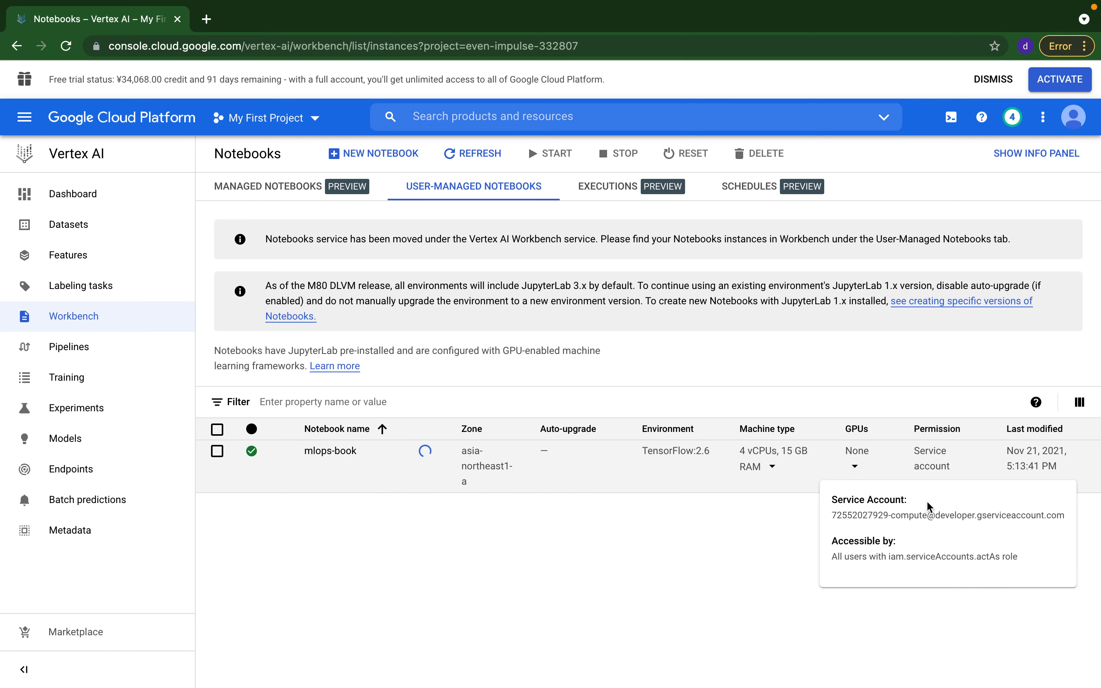
click(333, 453)
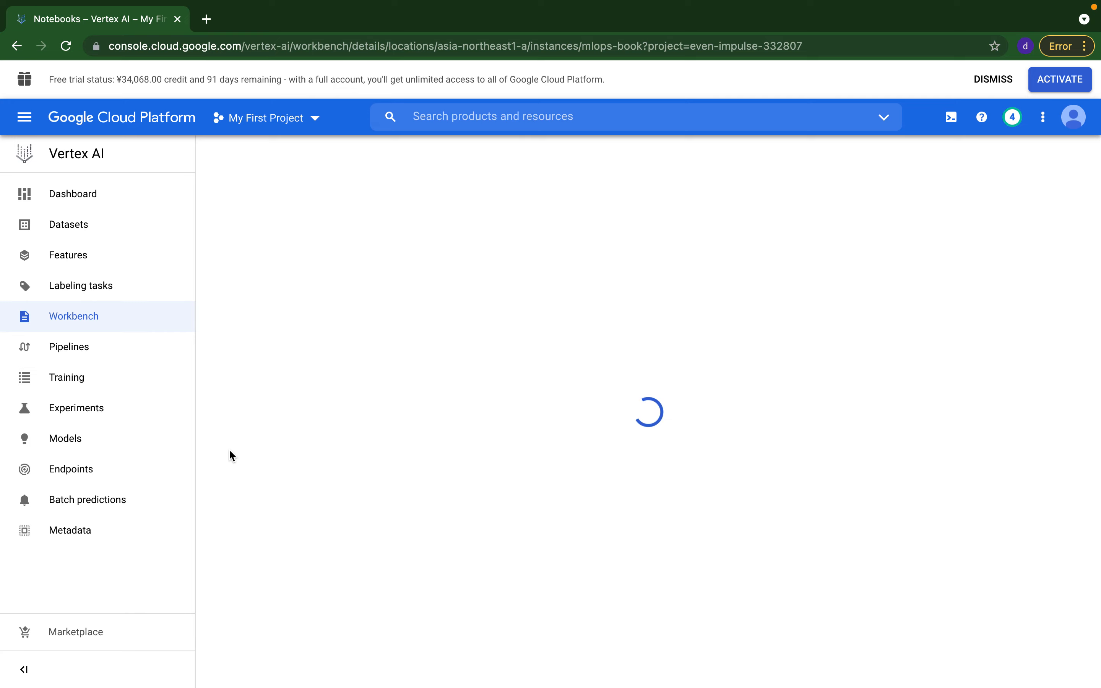
scroll(364, 442, down, 2)
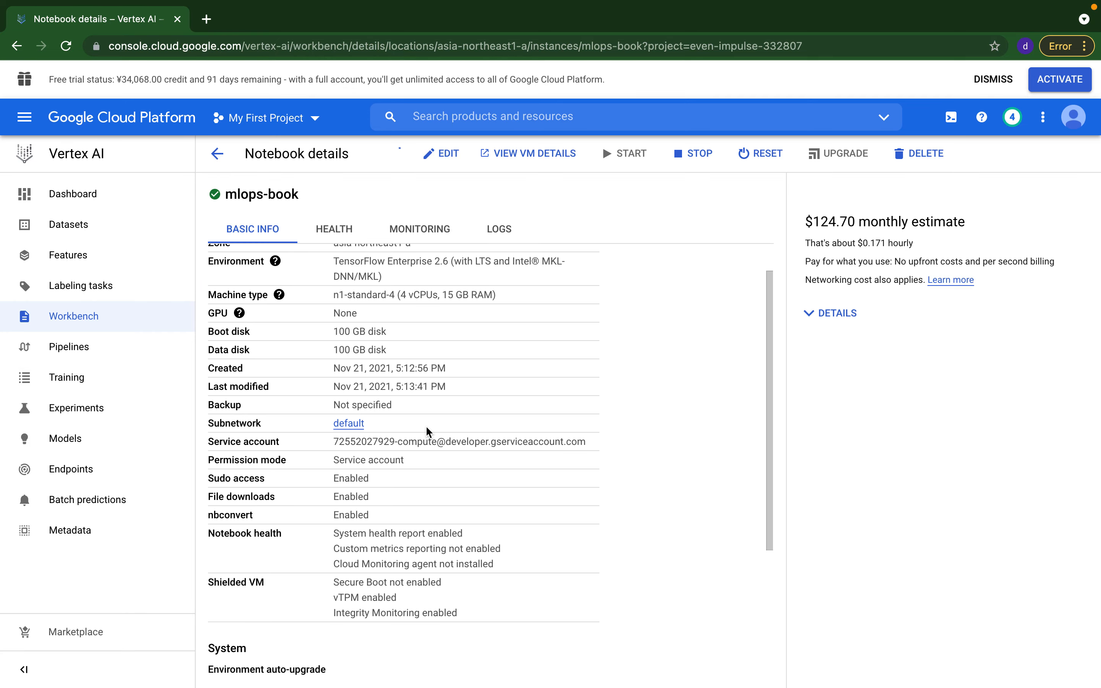
scroll(428, 430, up, 2)
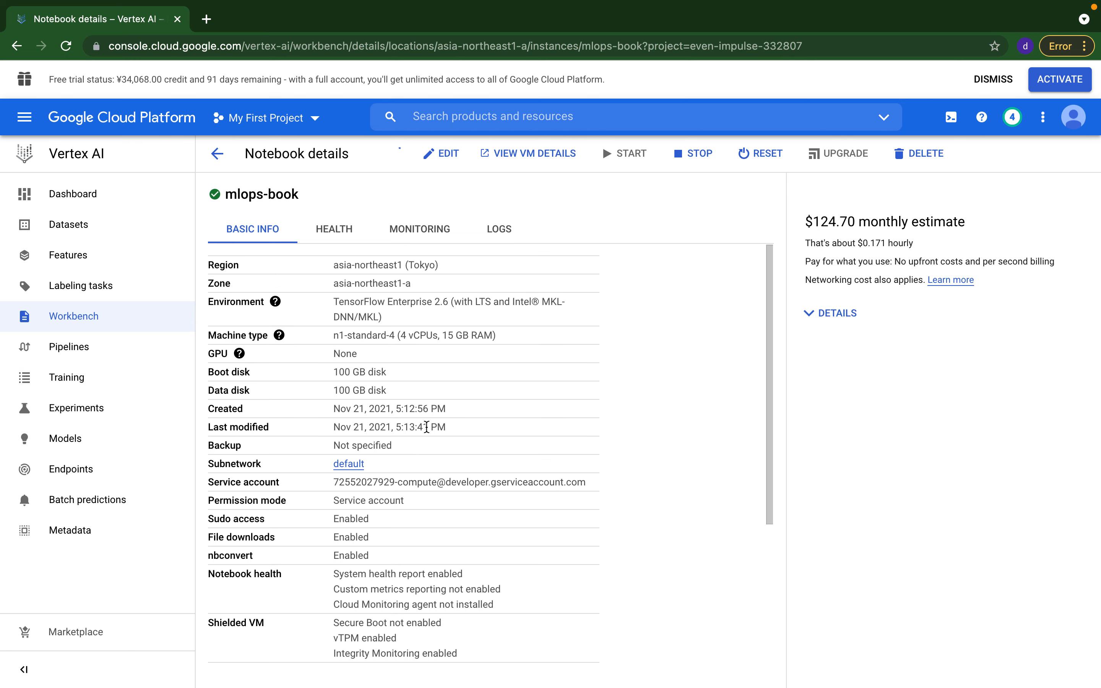
click(347, 234)
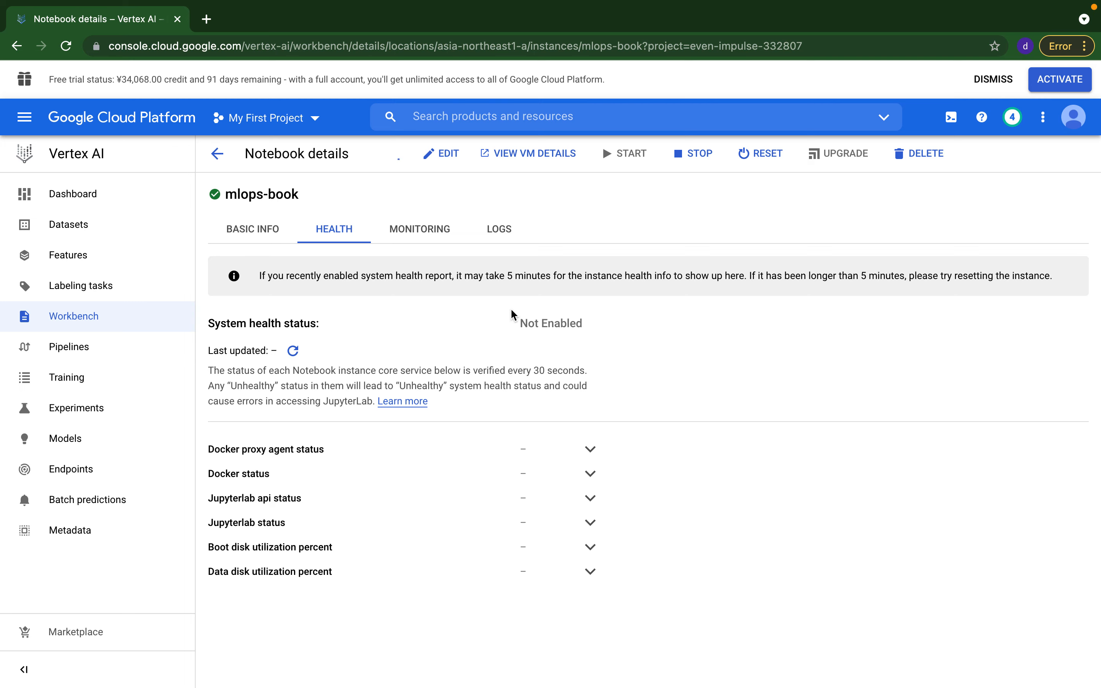
click(396, 231)
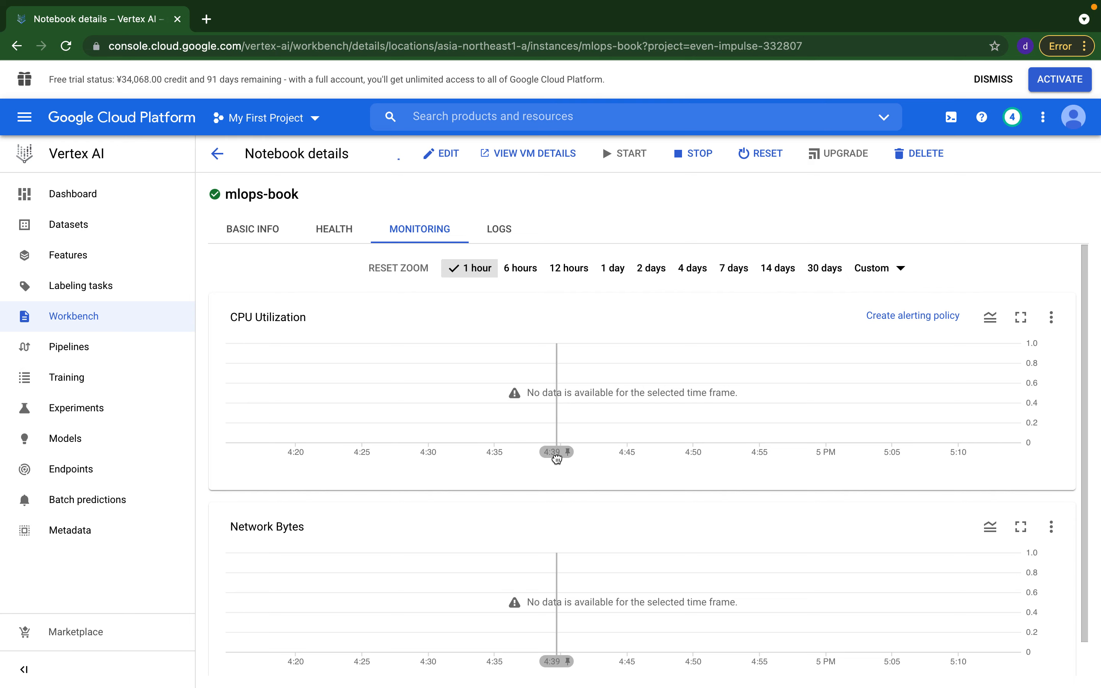
scroll(555, 457, down, 2)
scroll(497, 484, up, 2)
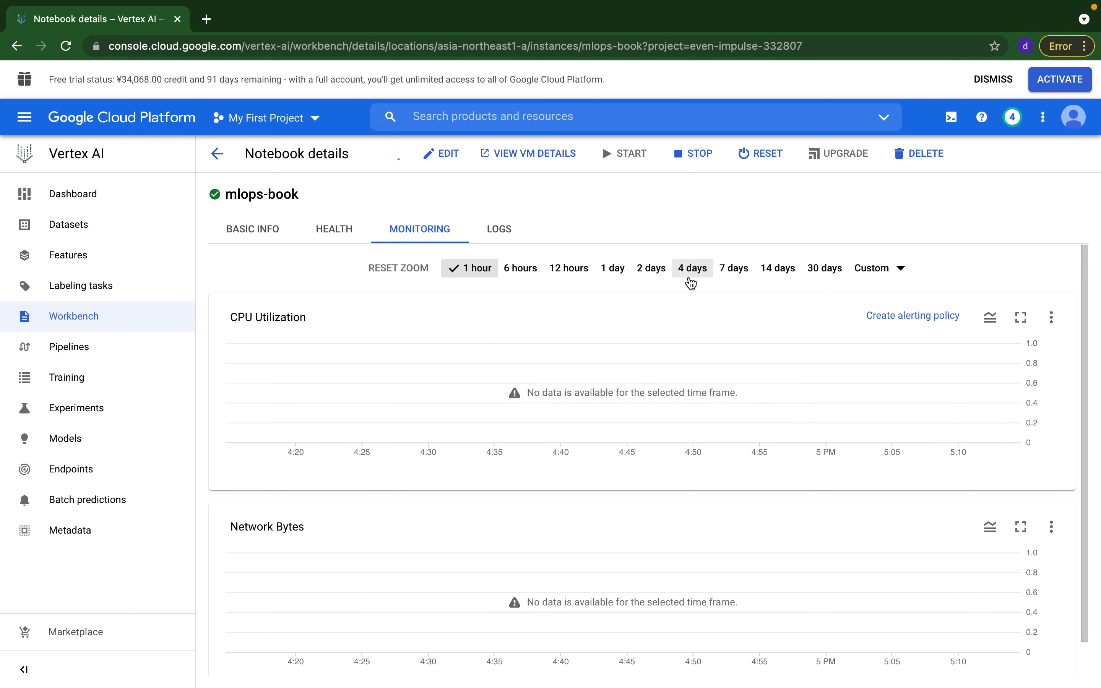
Review the mlops-book notebook's serial port logs and return to the notebooks list.
click(493, 233)
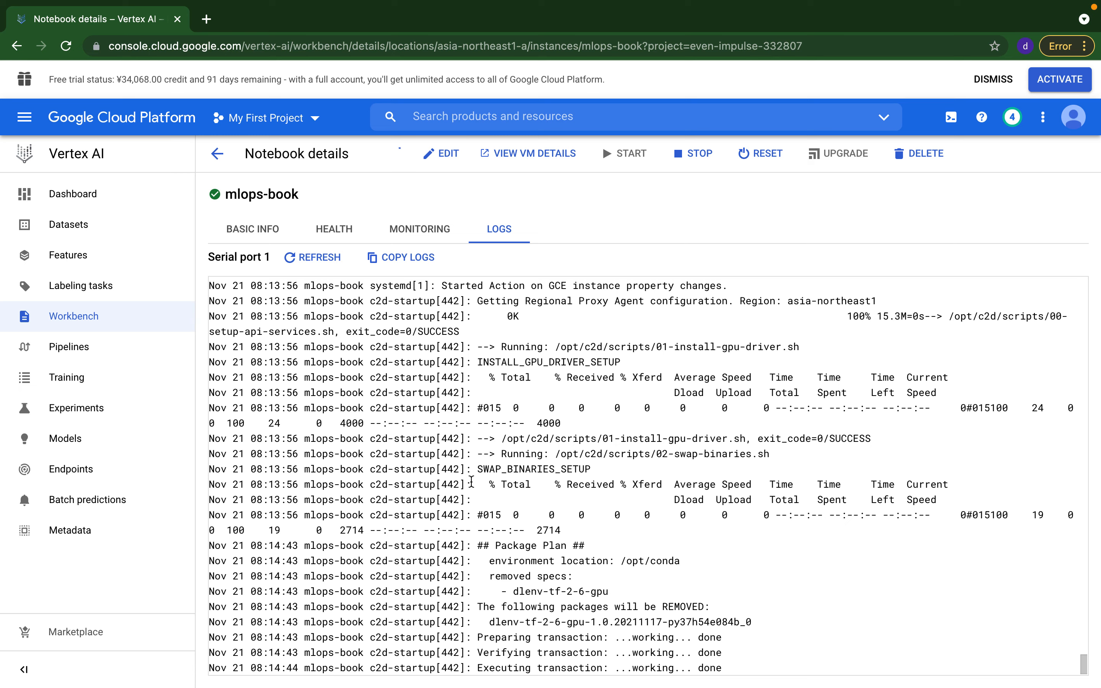
scroll(471, 481, up, 5)
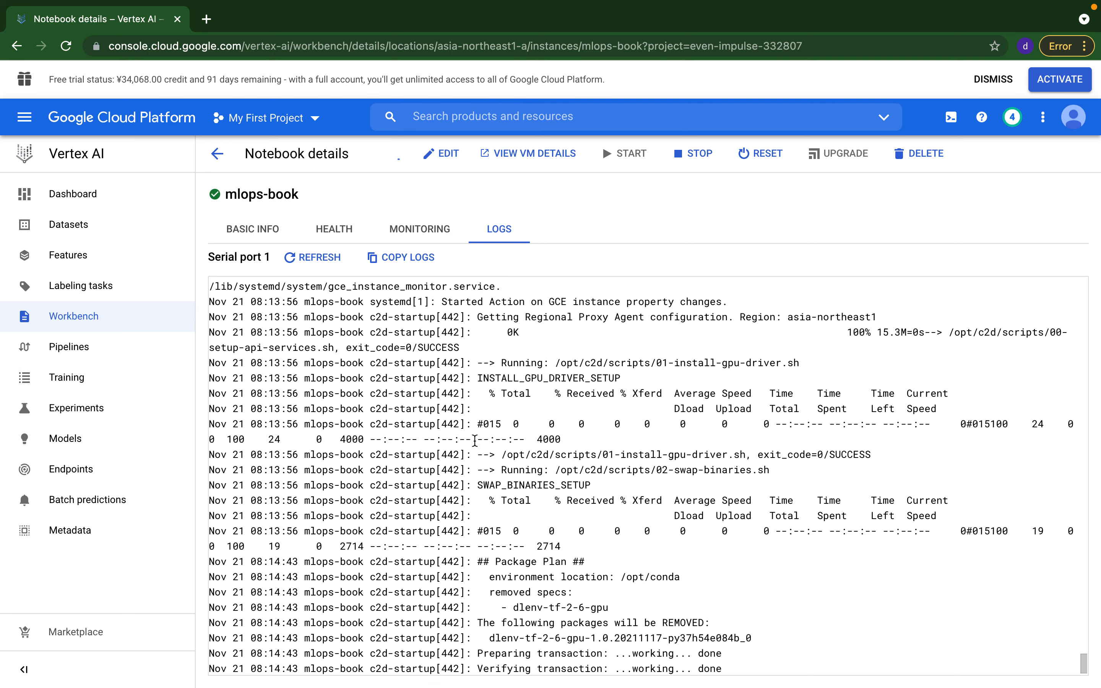
scroll(475, 440, up, 1)
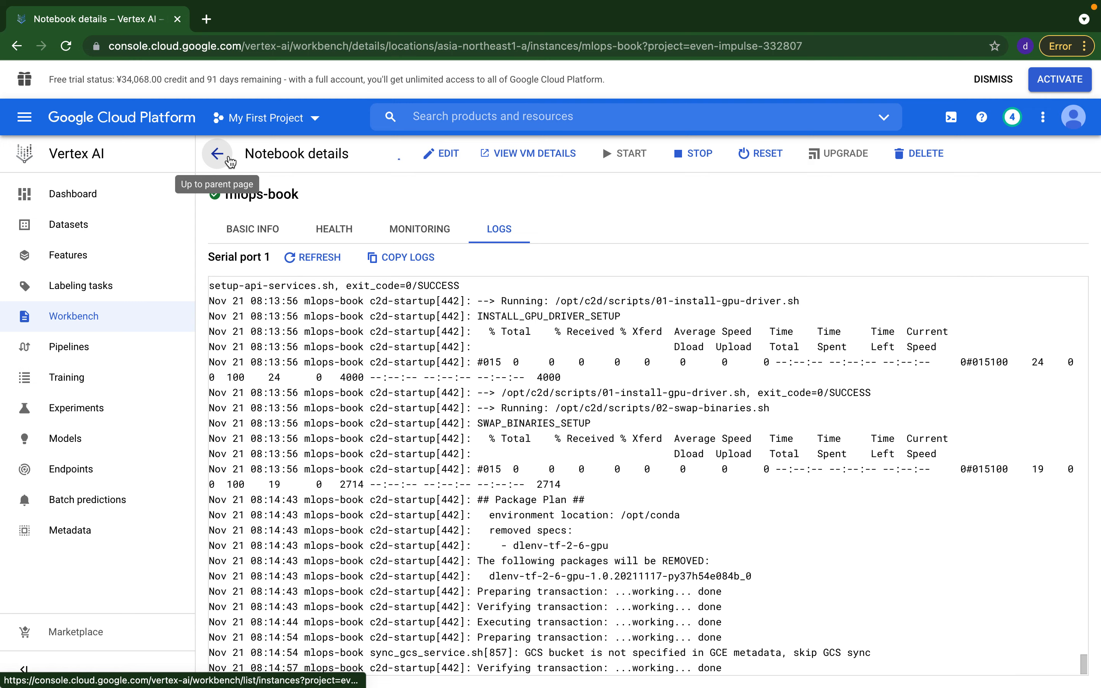
click(229, 161)
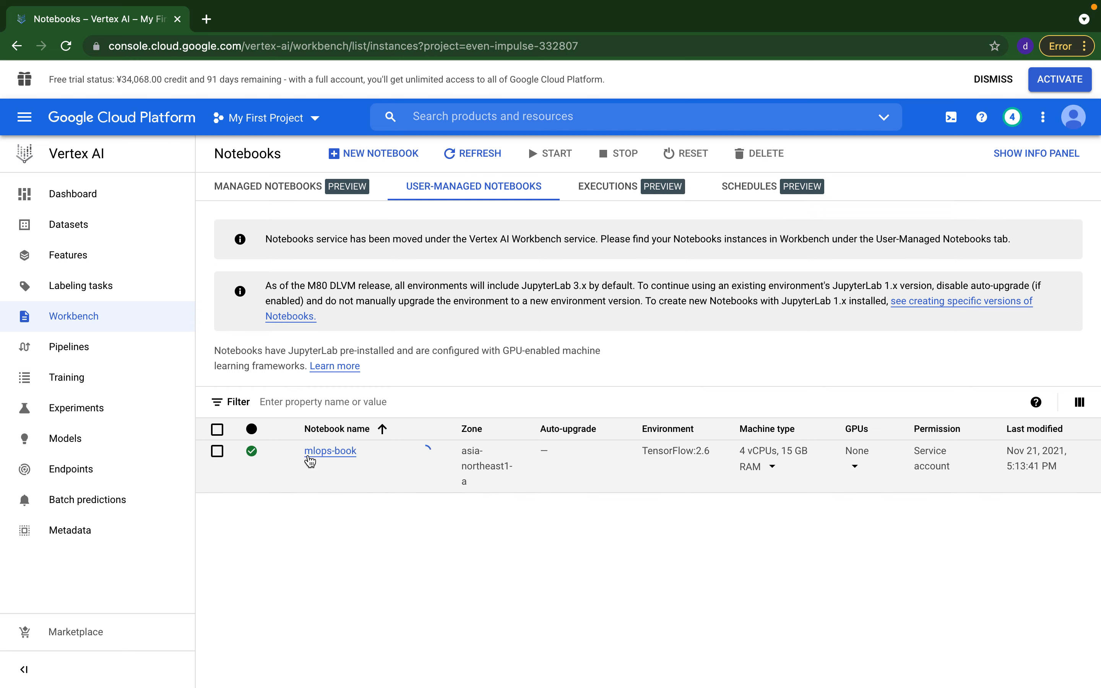
Open the VM details of the mlops-book notebook and examine its instance information and observability metrics.
click(311, 459)
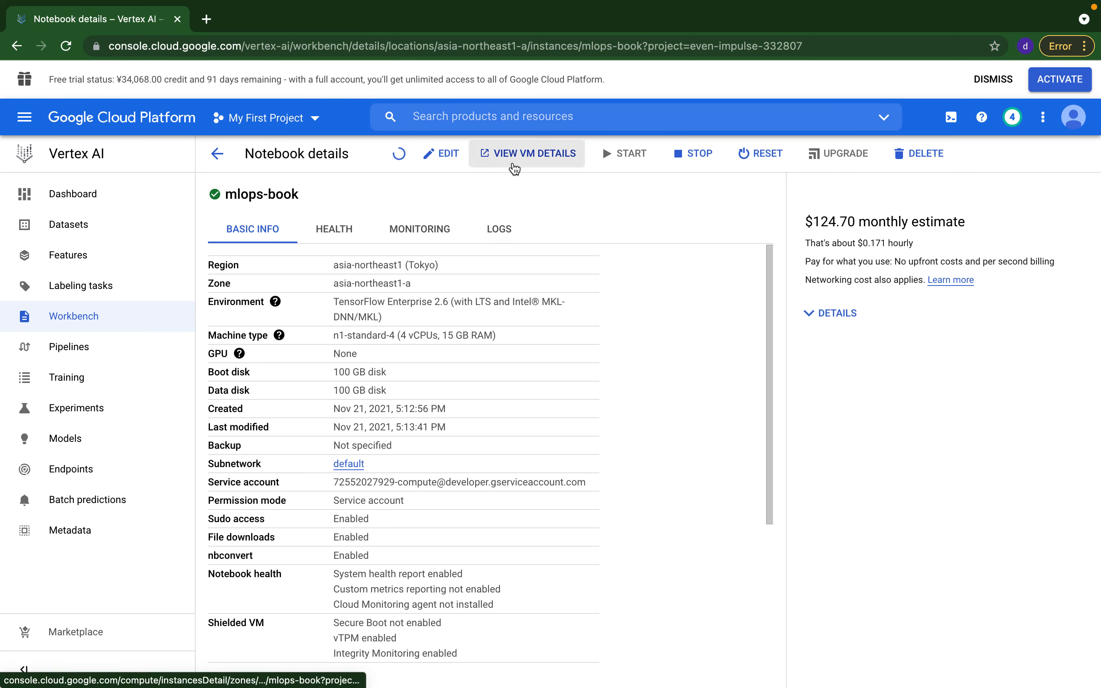
click(515, 168)
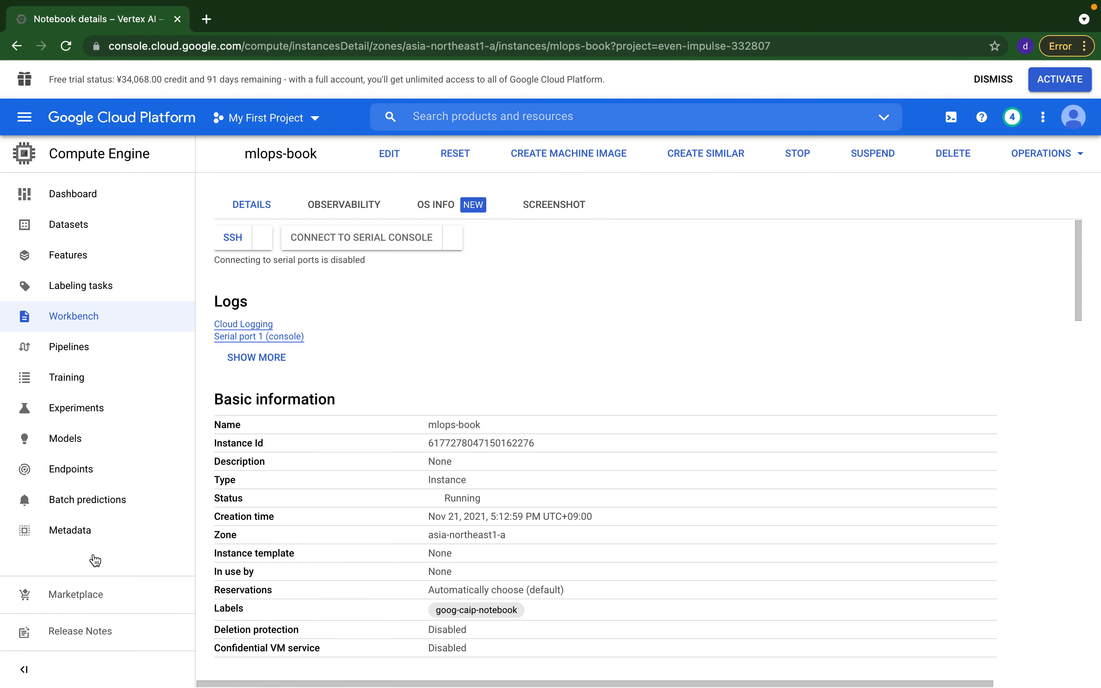
scroll(427, 319, down, 1)
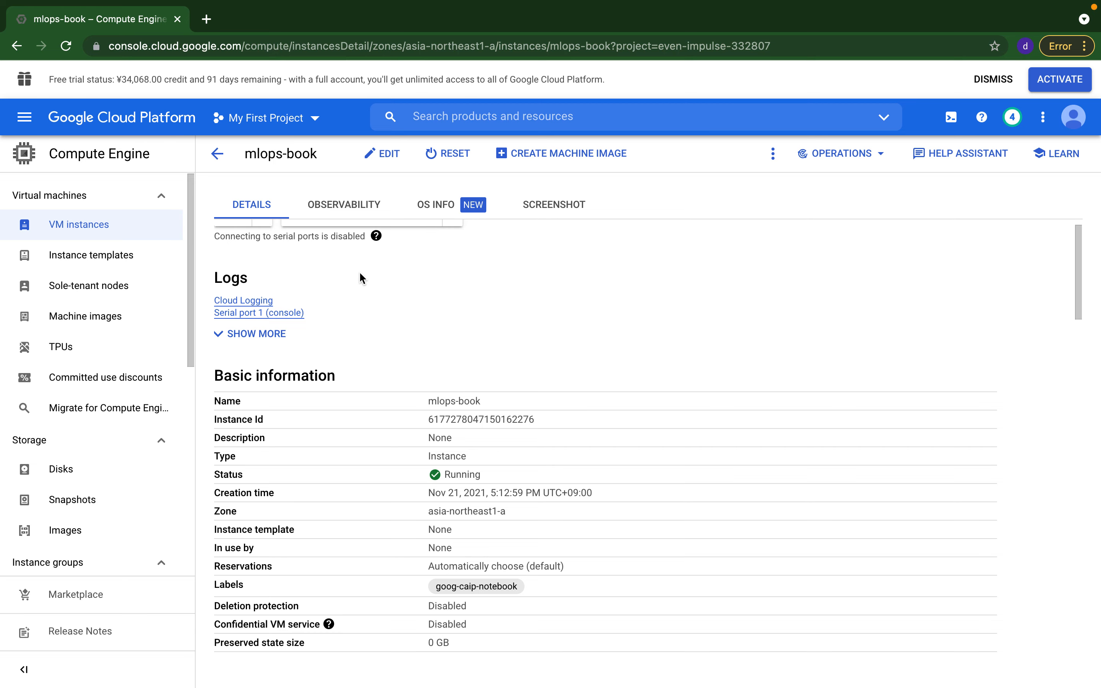
scroll(373, 368, down, 2)
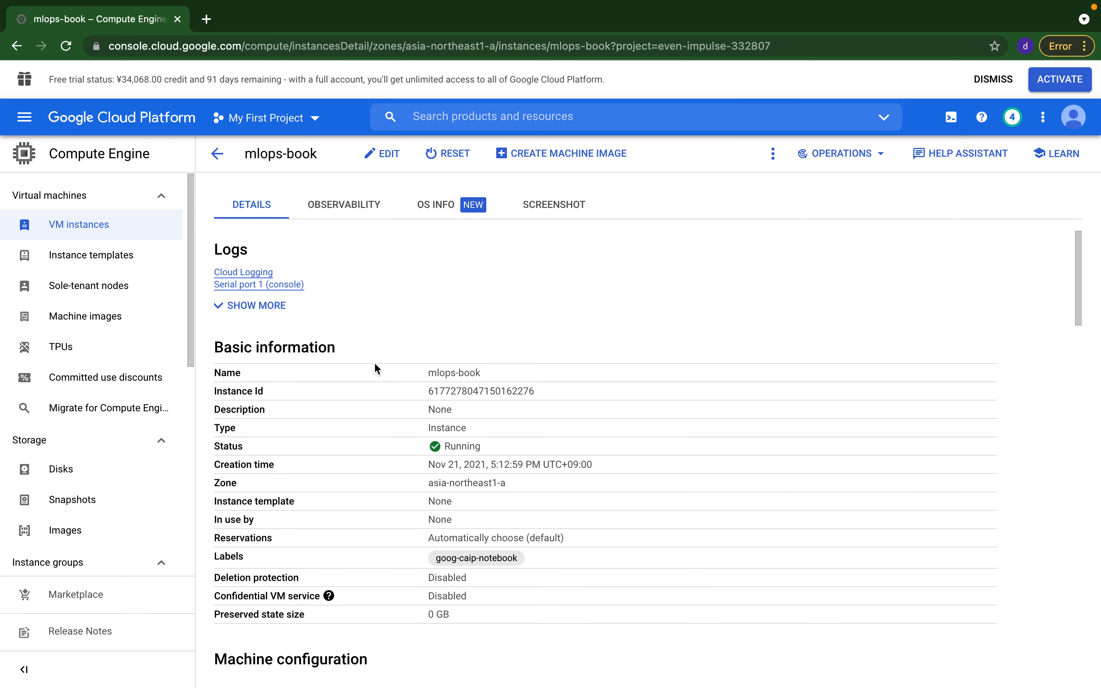
scroll(374, 364, down, 10)
scroll(330, 262, up, 10)
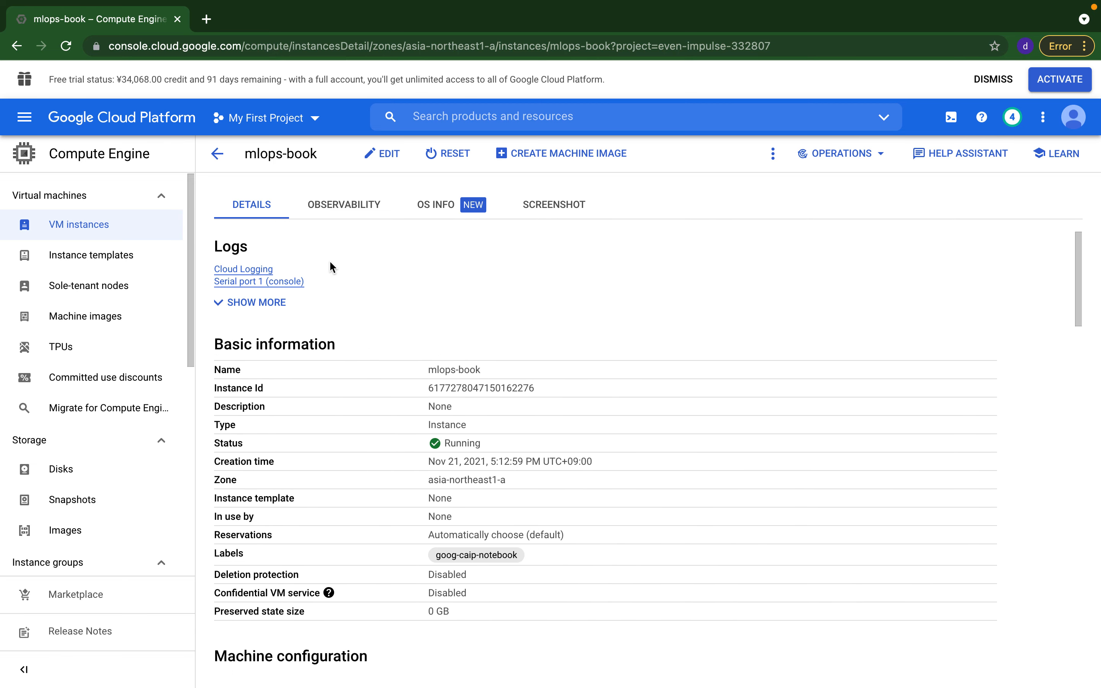
click(334, 208)
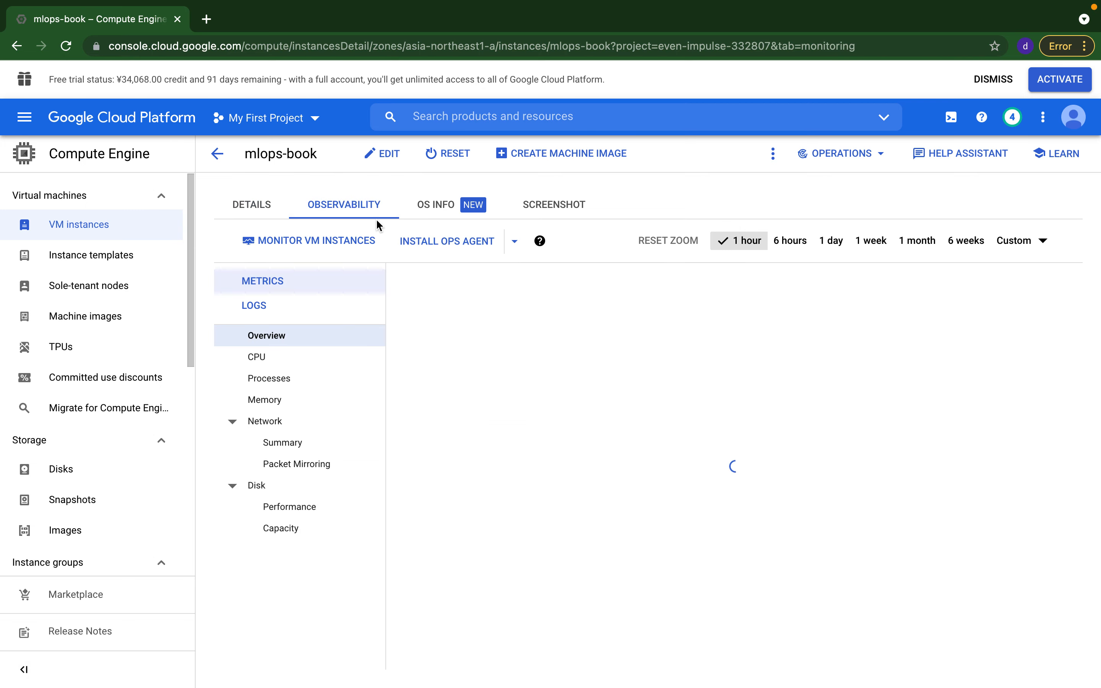
click(254, 212)
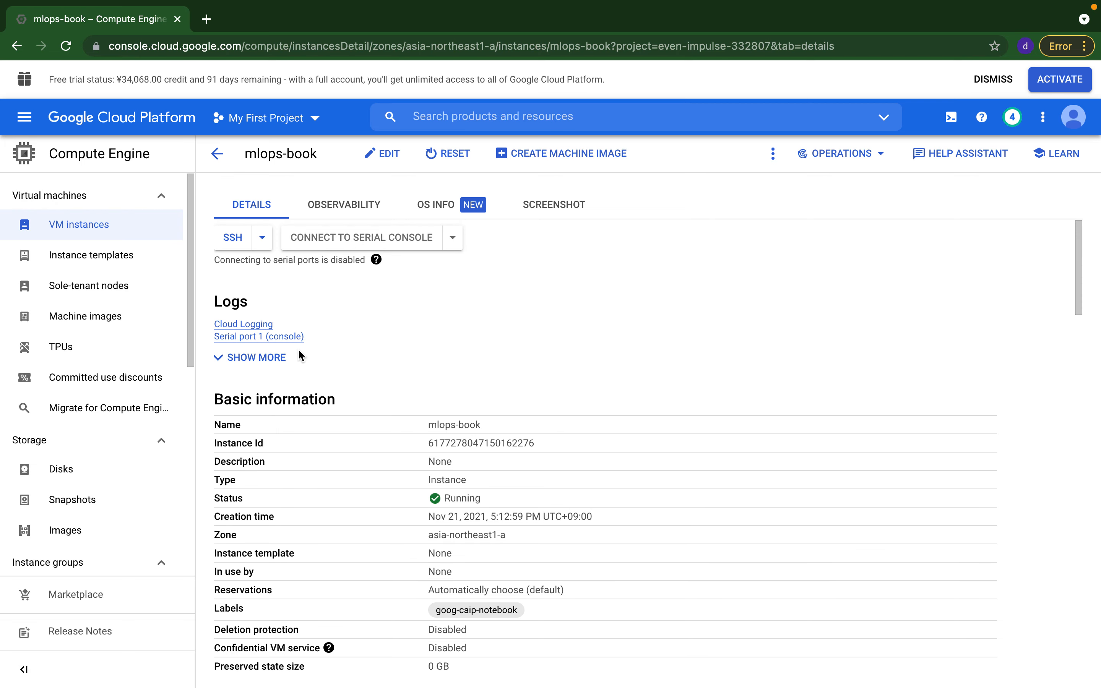
Start an SSH connection to the mlops-book VM in a browser window and confirm connecting.
click(259, 244)
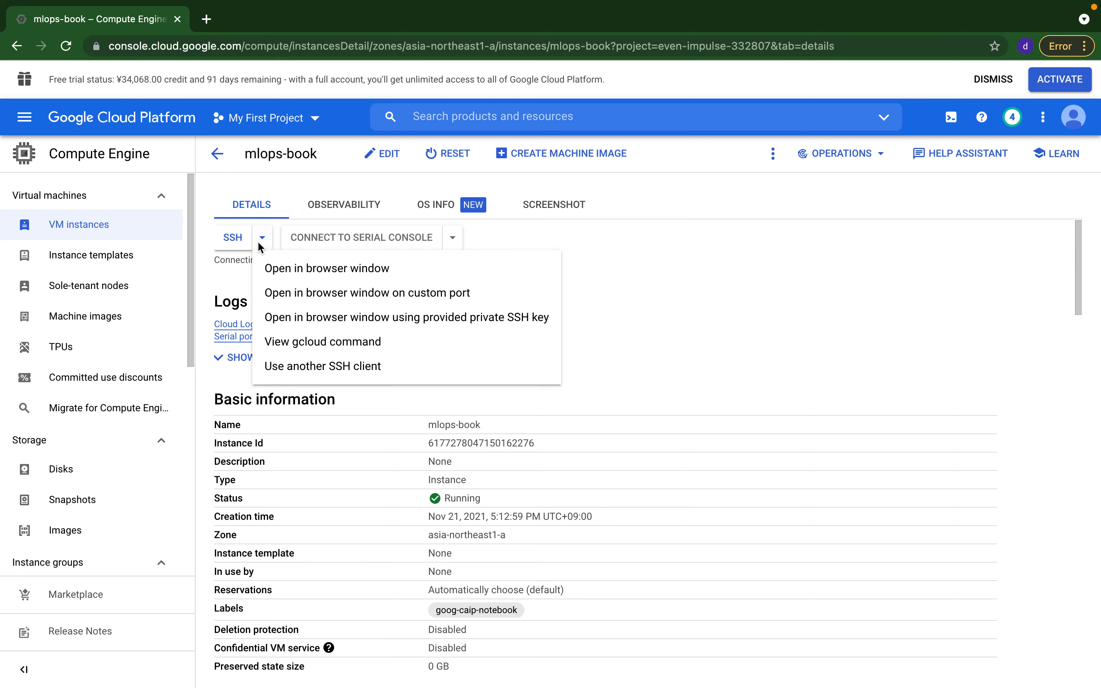
click(341, 267)
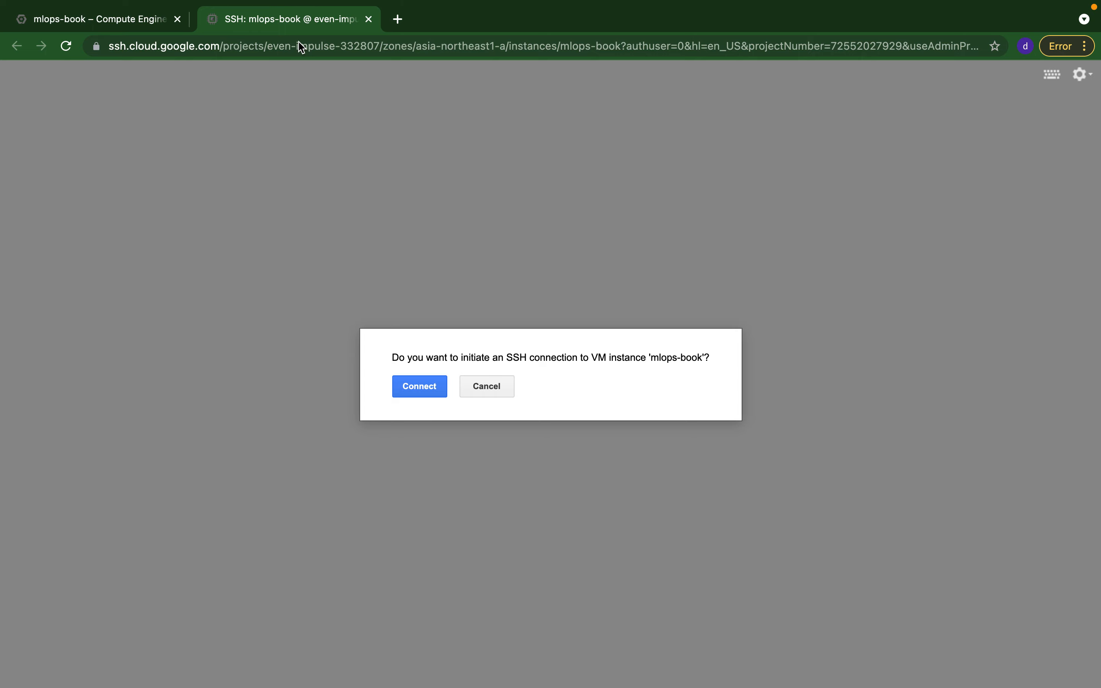
click(408, 385)
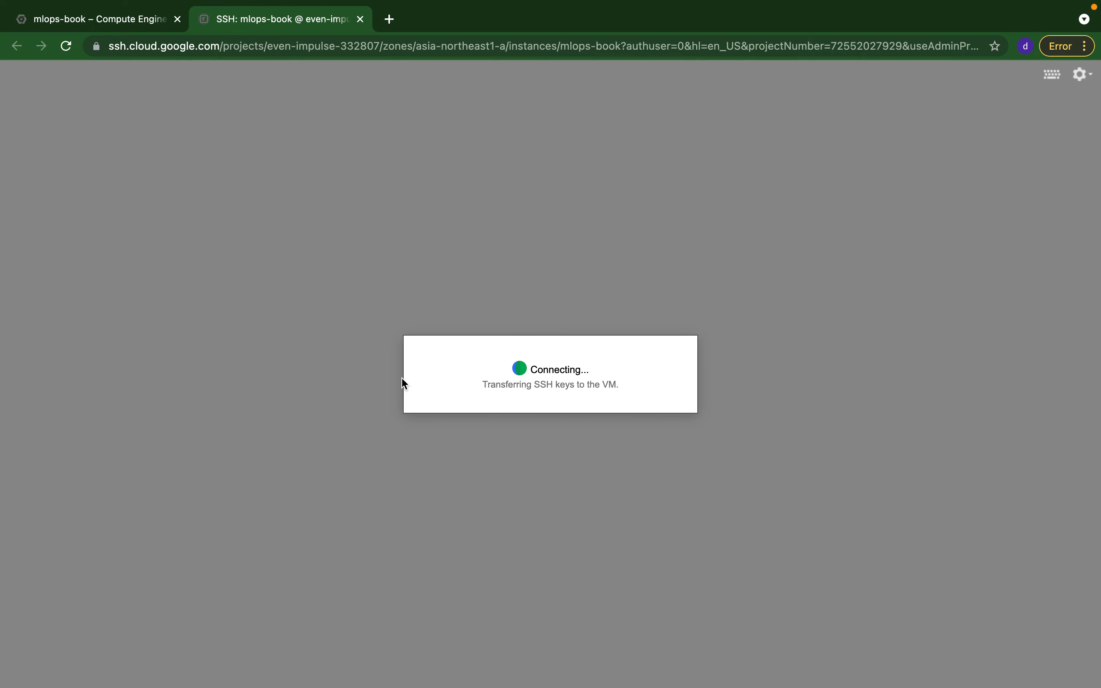
Open Vertex AI in the cloud console by searching for "vertex ai", and return to the SSH session.
click(136, 23)
click(457, 117)
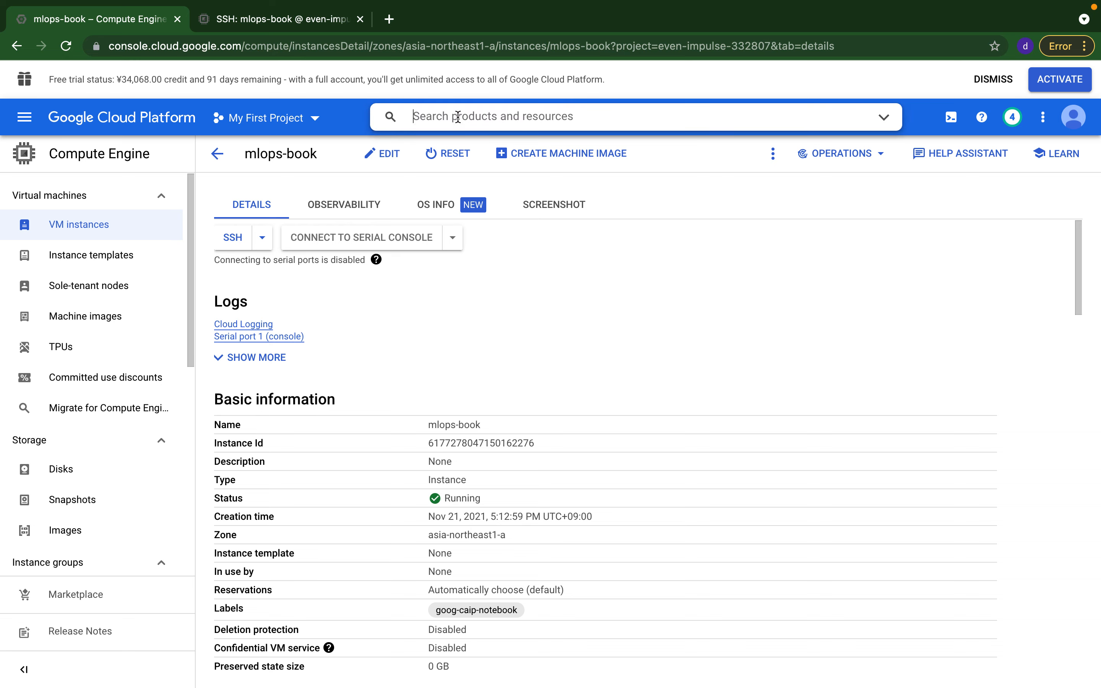
text(vertex)
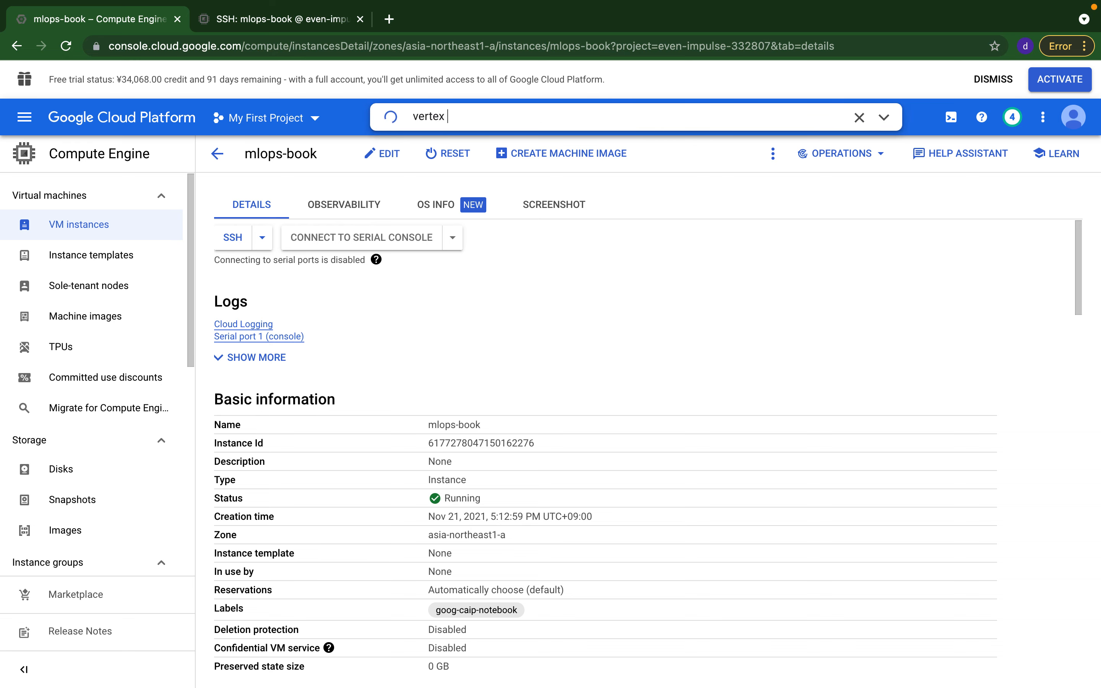
click(422, 170)
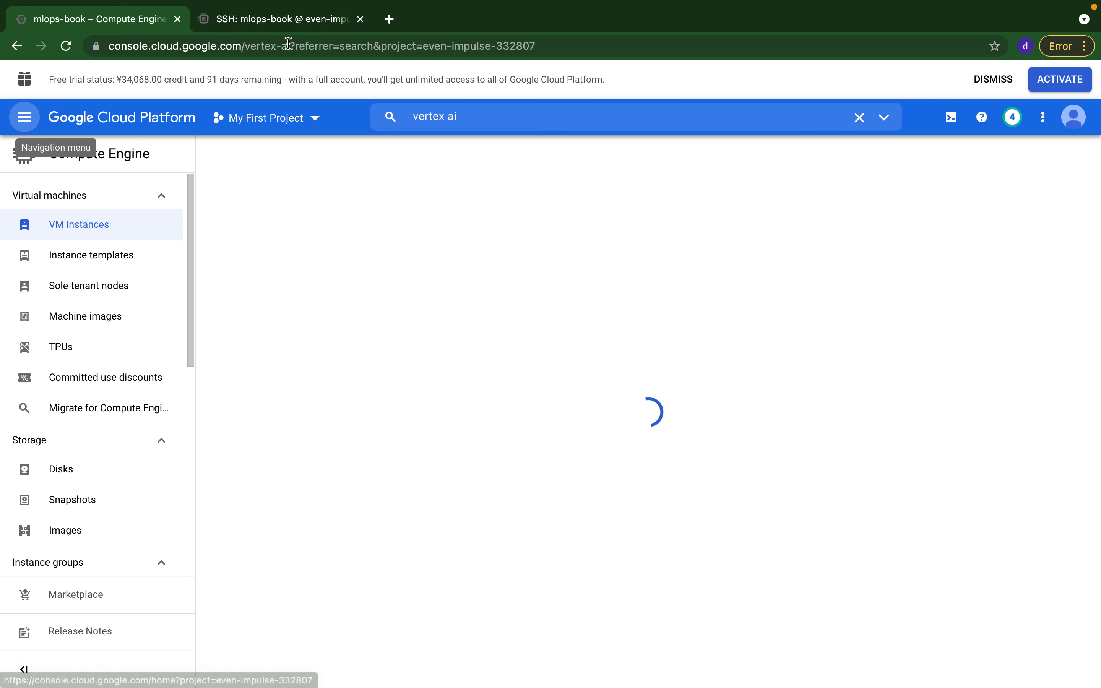
click(321, 24)
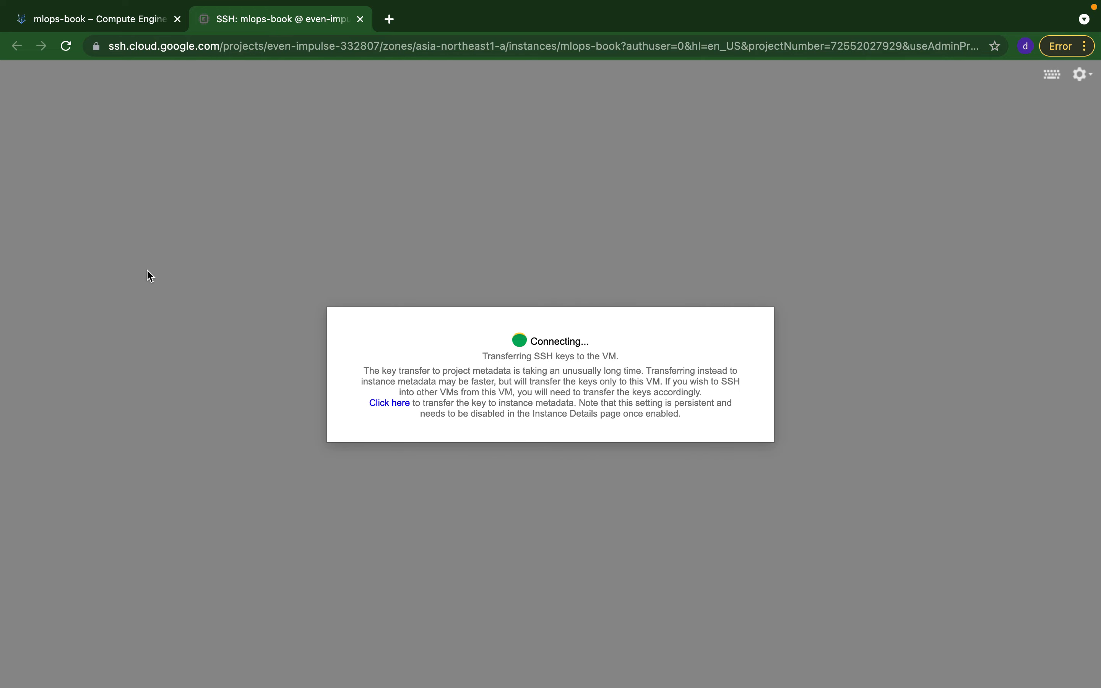
Go to the Vertex AI Workbench notebooks list and open JupyterLab for the mlops-book notebook.
click(118, 21)
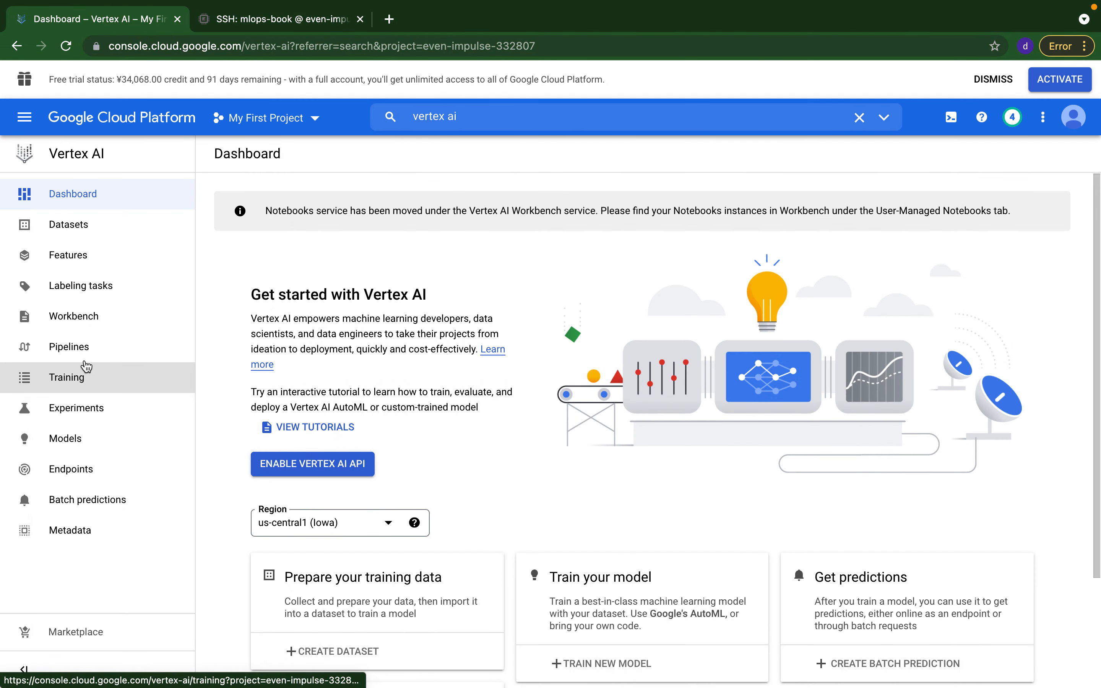
click(96, 325)
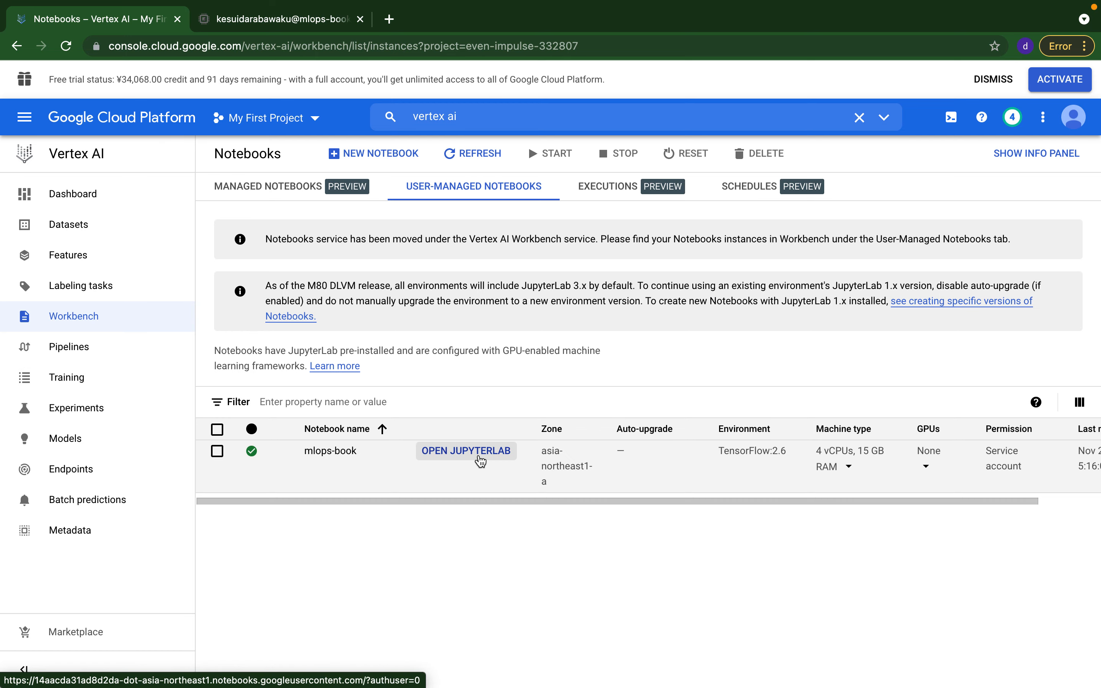
click(480, 459)
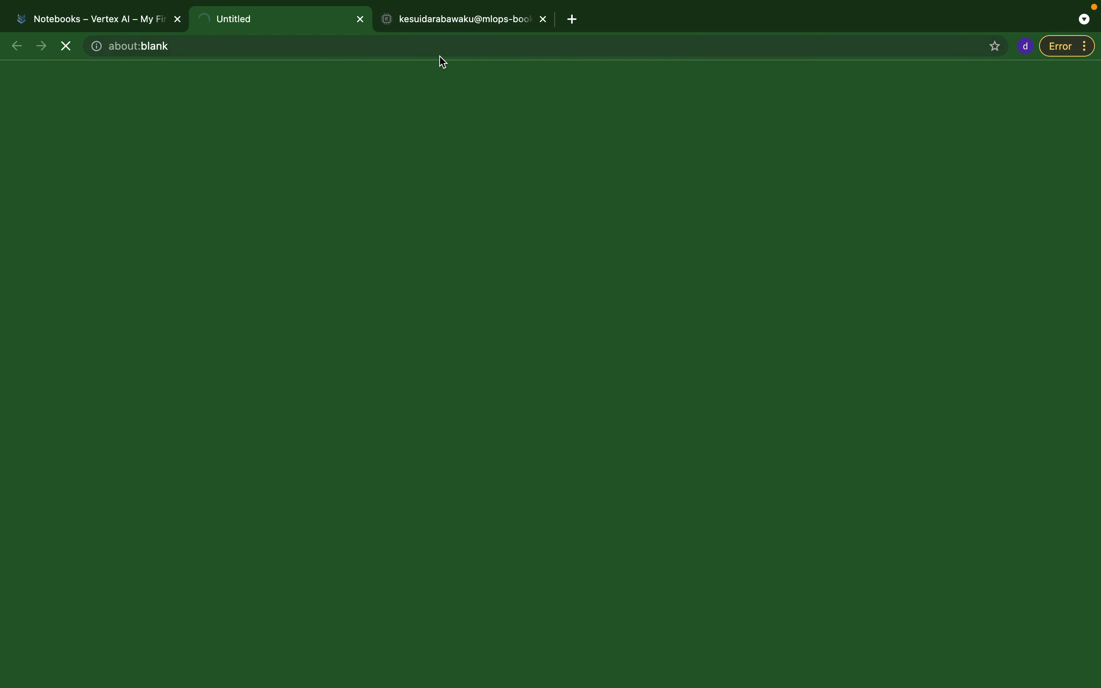
Check the mlops-book SSH session, and in JupyterLab accept the recommended build with tensorflow_model_analysis and xai_tabular_widget.
click(405, 25)
drag(248, 29, 137, 29)
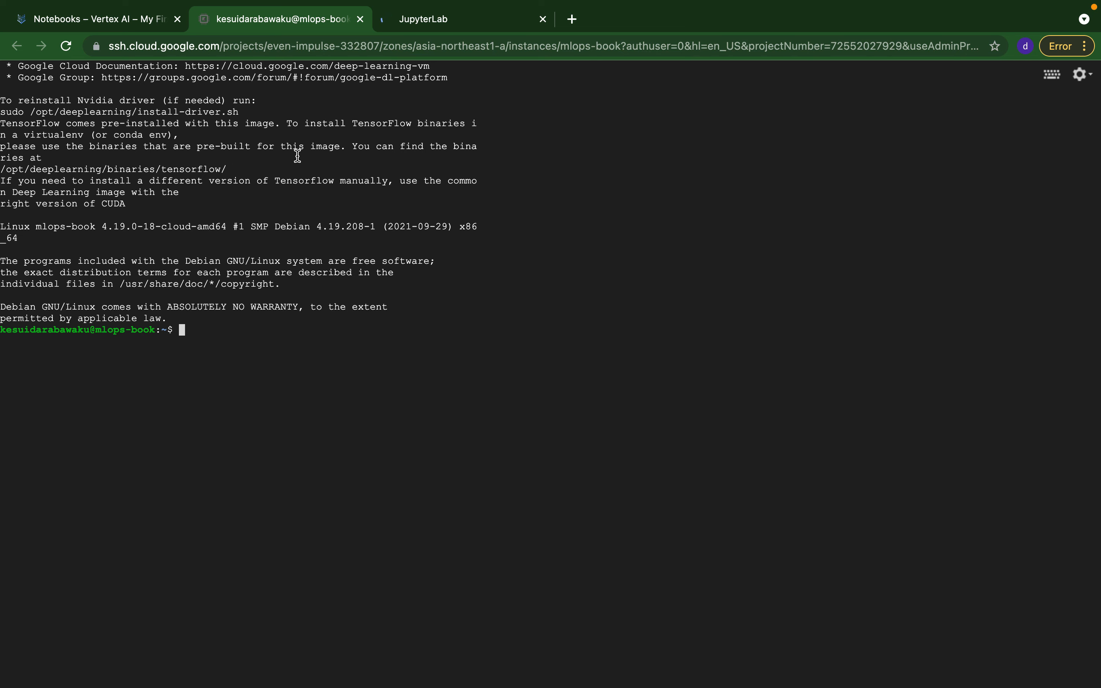
click(486, 25)
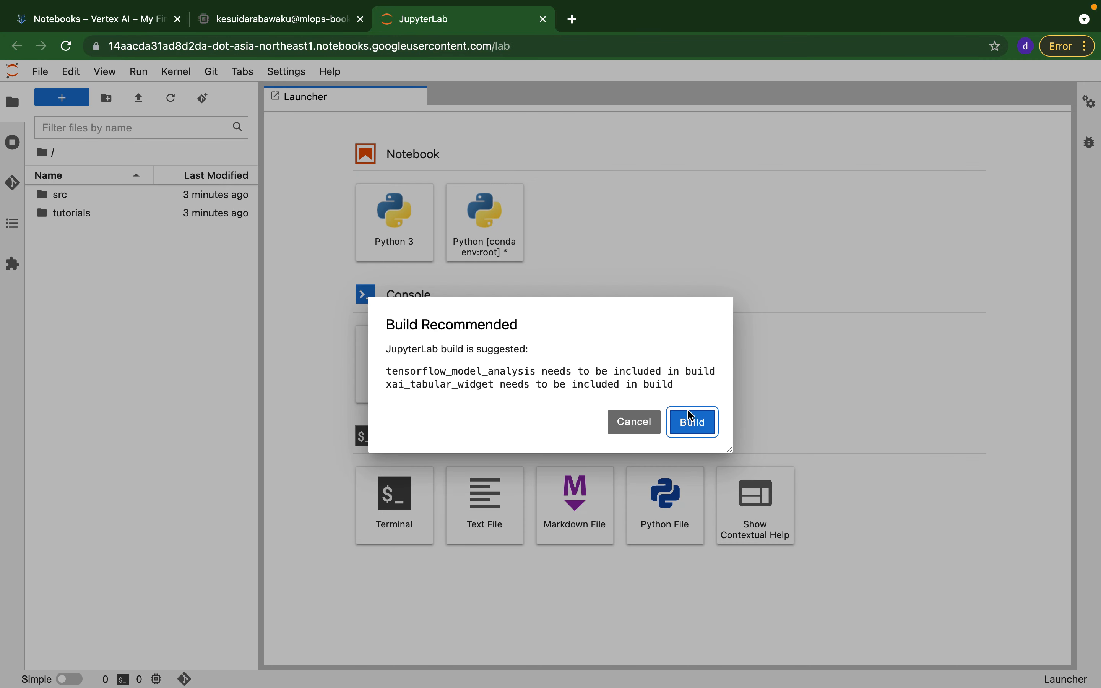
click(689, 420)
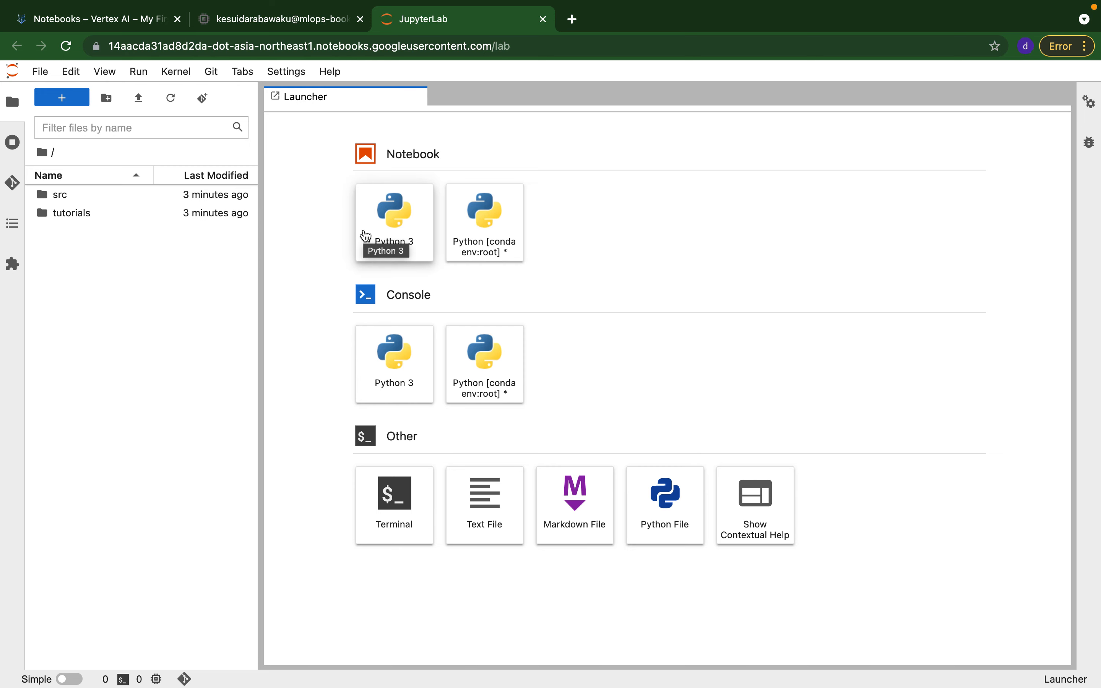
Create a Python 3 notebook and run "pip list" in its first cell.
click(387, 237)
click(412, 151)
text(pip)
key(BackSpace)
key(BackSpace)
text(ip list)
key(shift+Return)
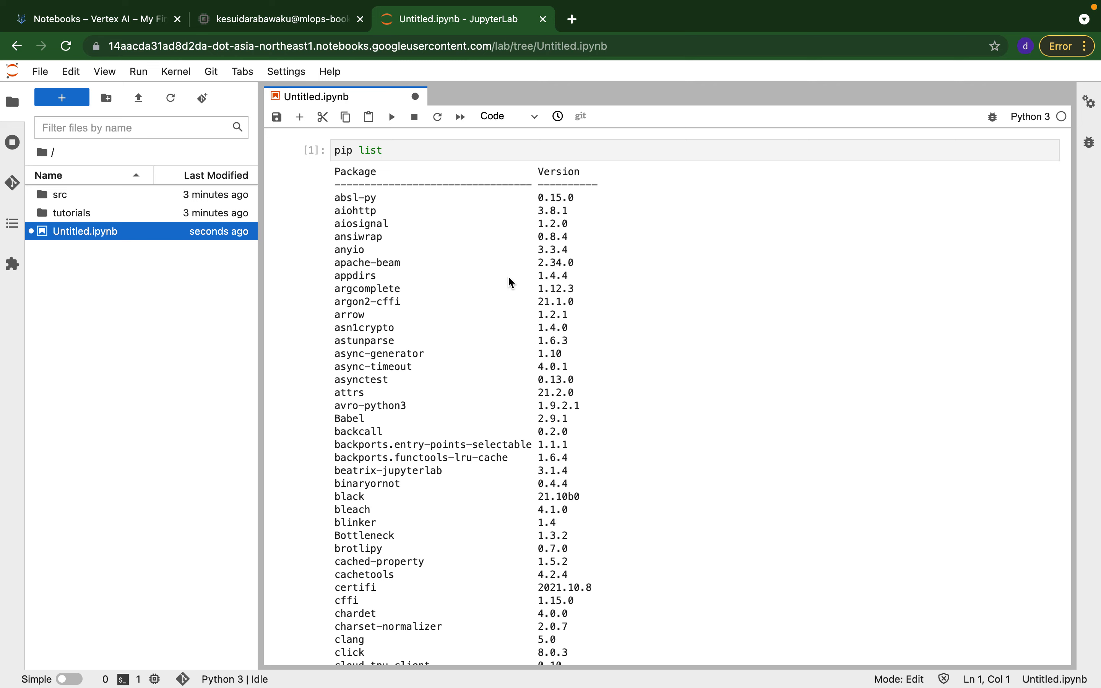
Examine the installed packages and their versions in the pip list output.
scroll(507, 276, down, 6)
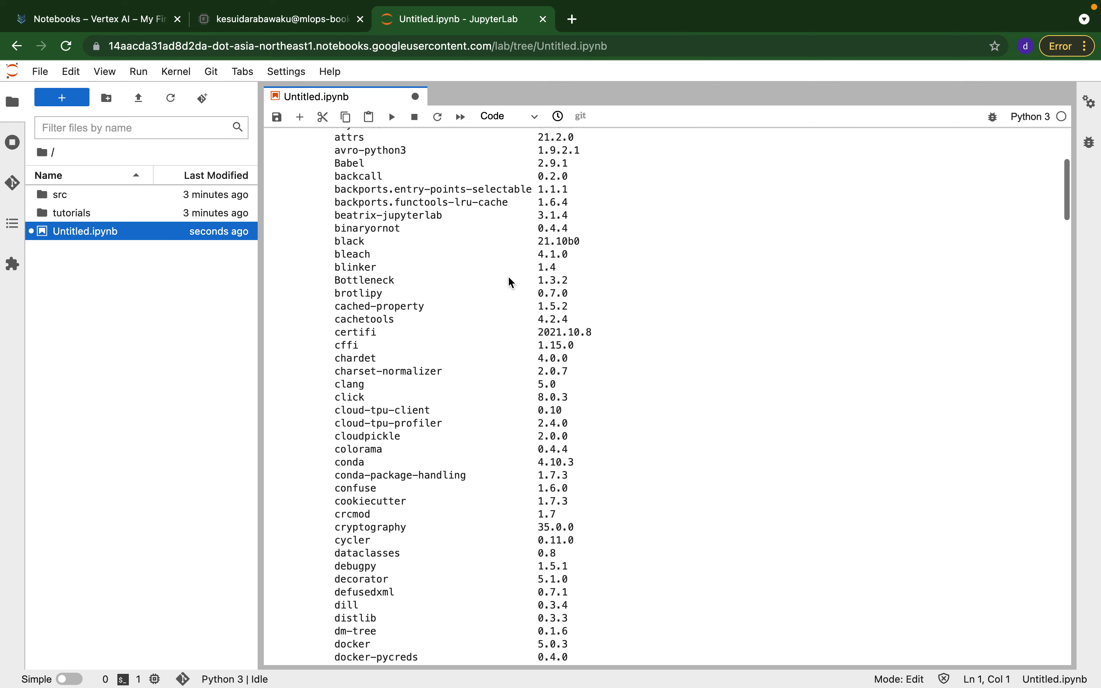
scroll(508, 275, down, 2)
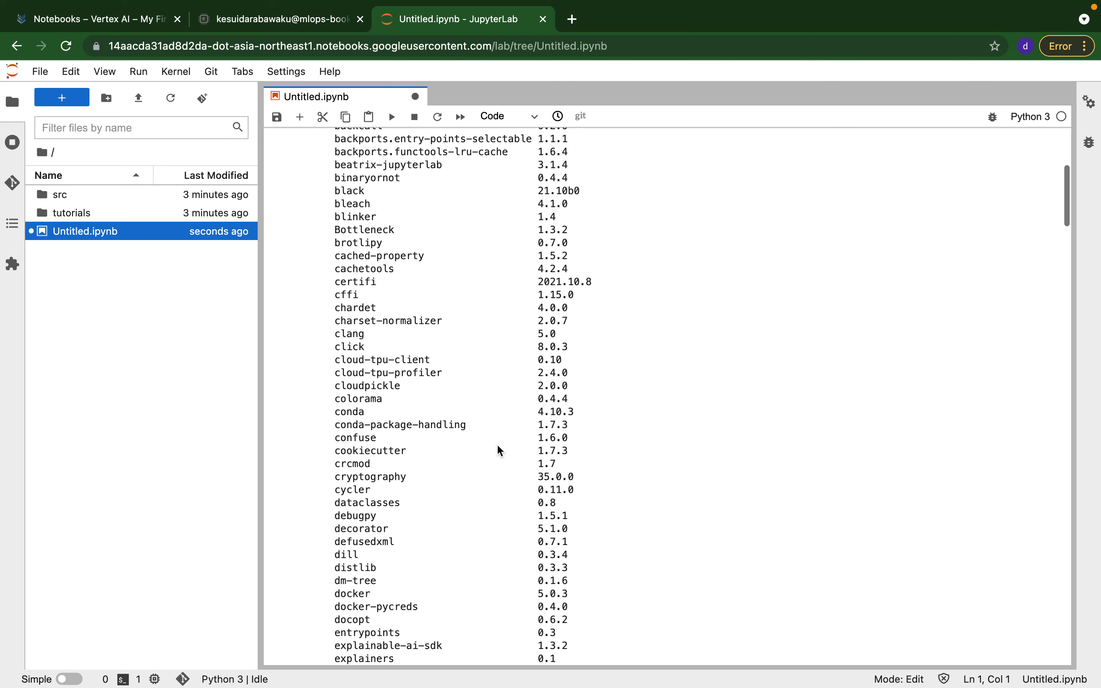
scroll(415, 438, down, 2)
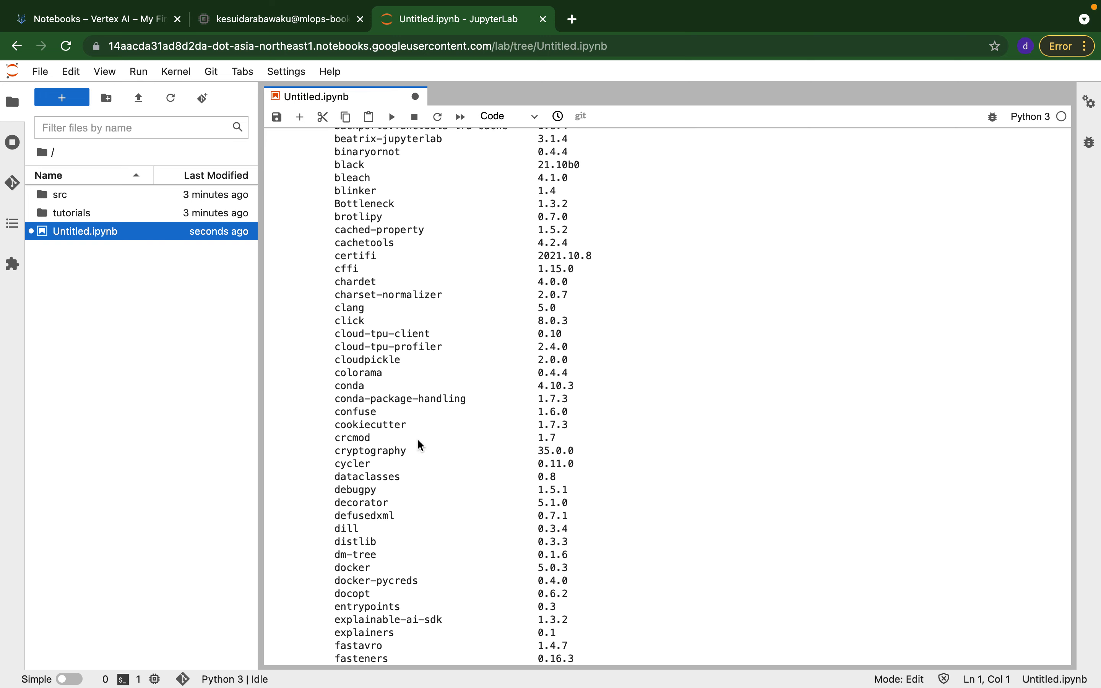
scroll(421, 444, down, 3)
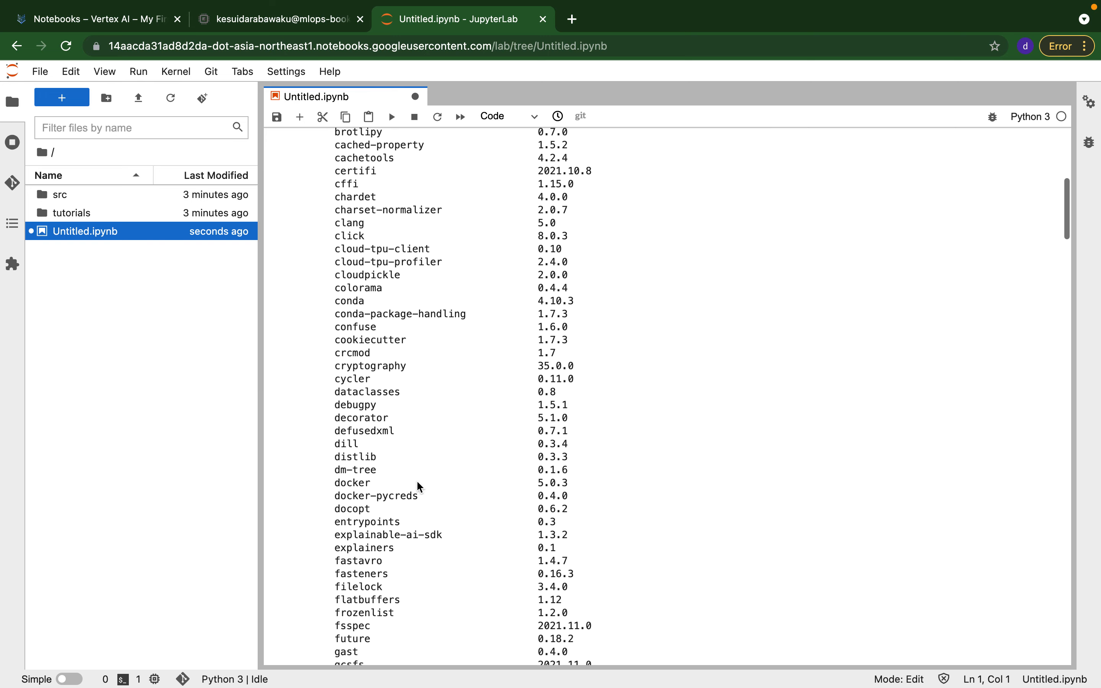
scroll(419, 484, down, 1)
scroll(394, 482, down, 2)
scroll(395, 483, down, 8)
scroll(394, 483, down, 10)
scroll(393, 480, down, 6)
scroll(394, 483, down, 3)
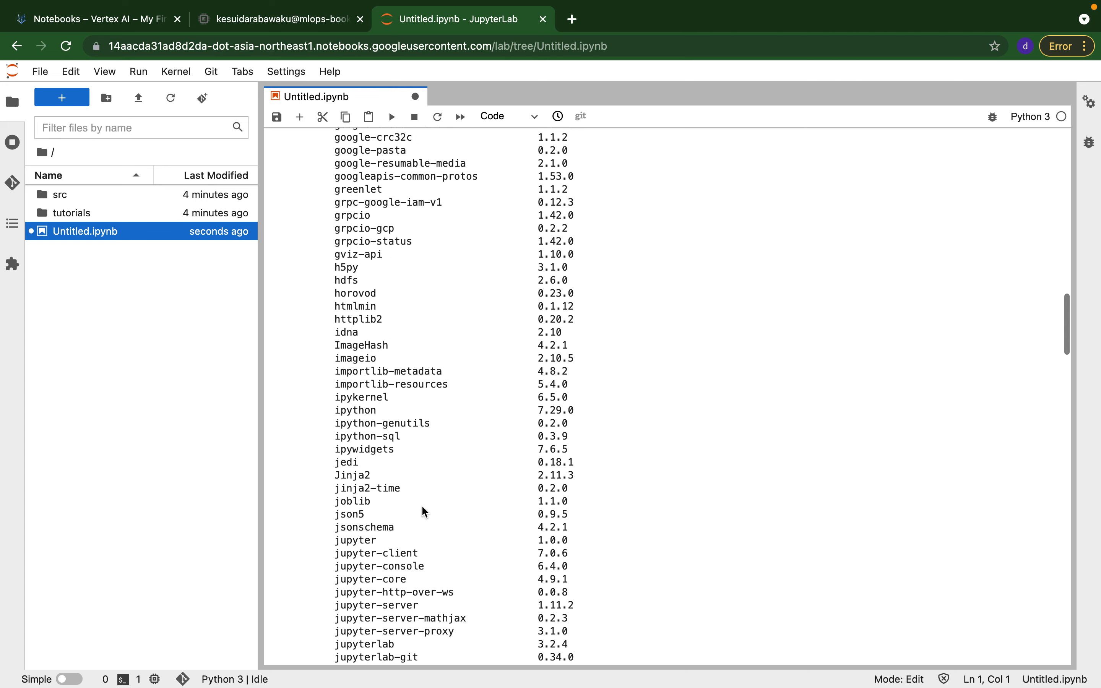
scroll(422, 507, down, 9)
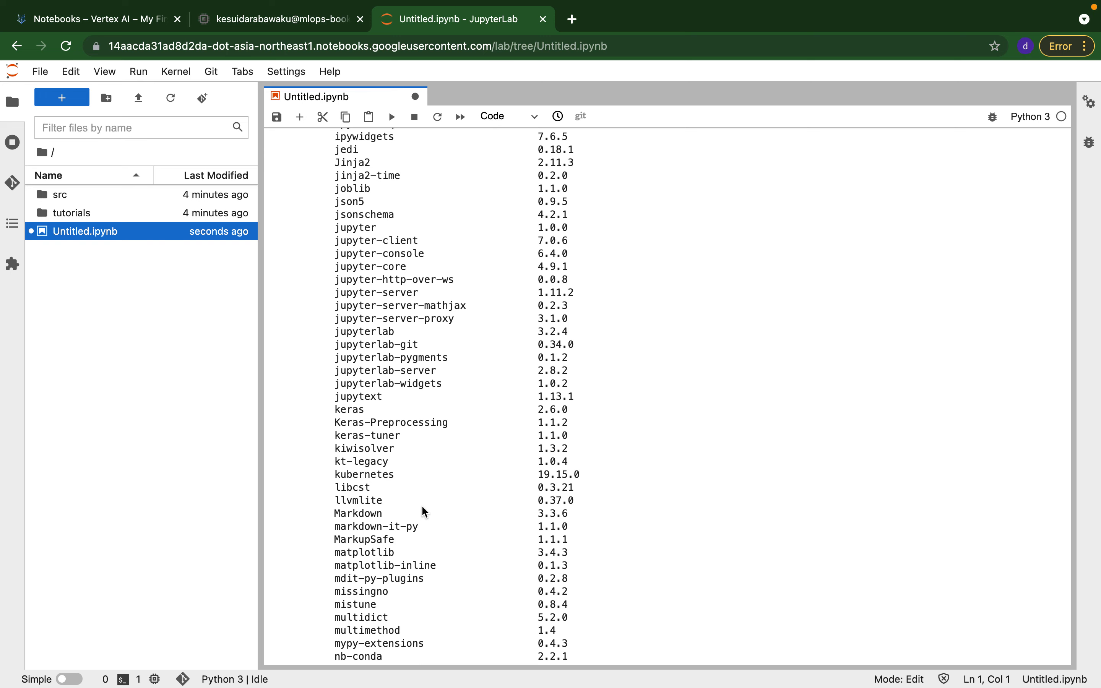
scroll(428, 535, down, 1)
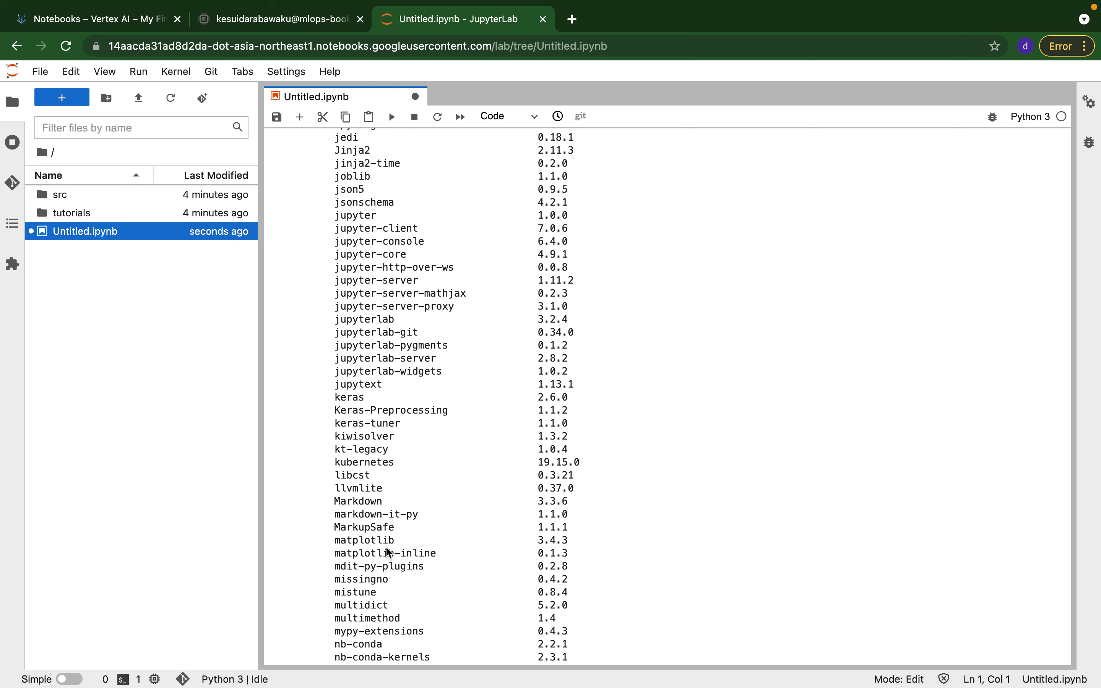
scroll(369, 406, down, 1)
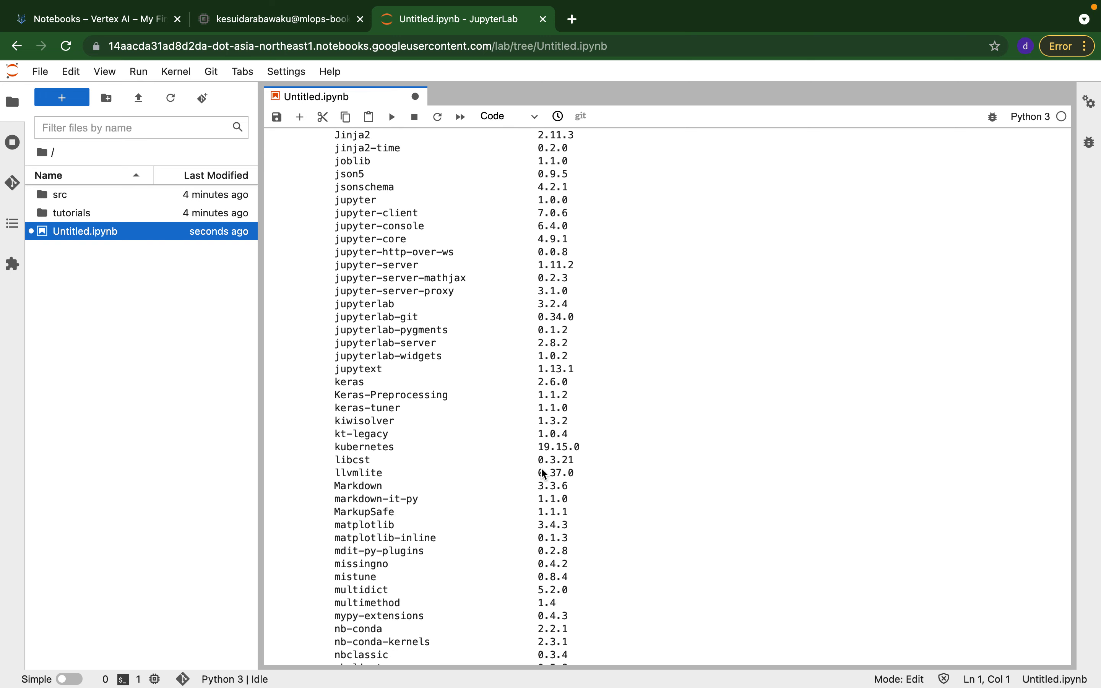
scroll(544, 473, down, 10)
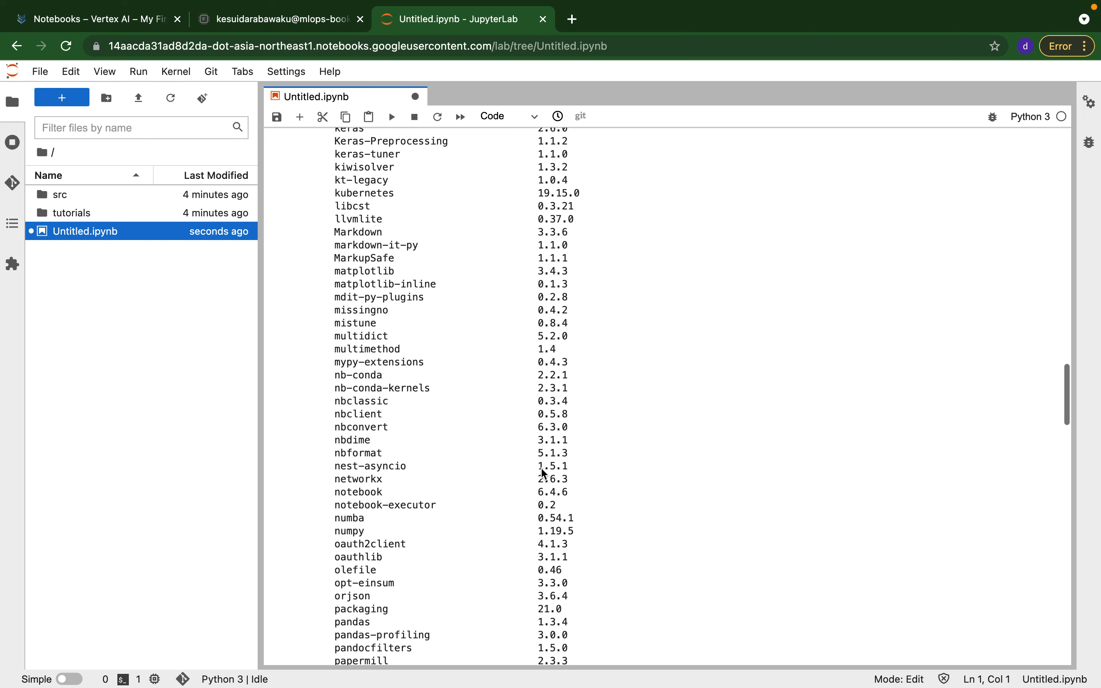
scroll(332, 550, down, 5)
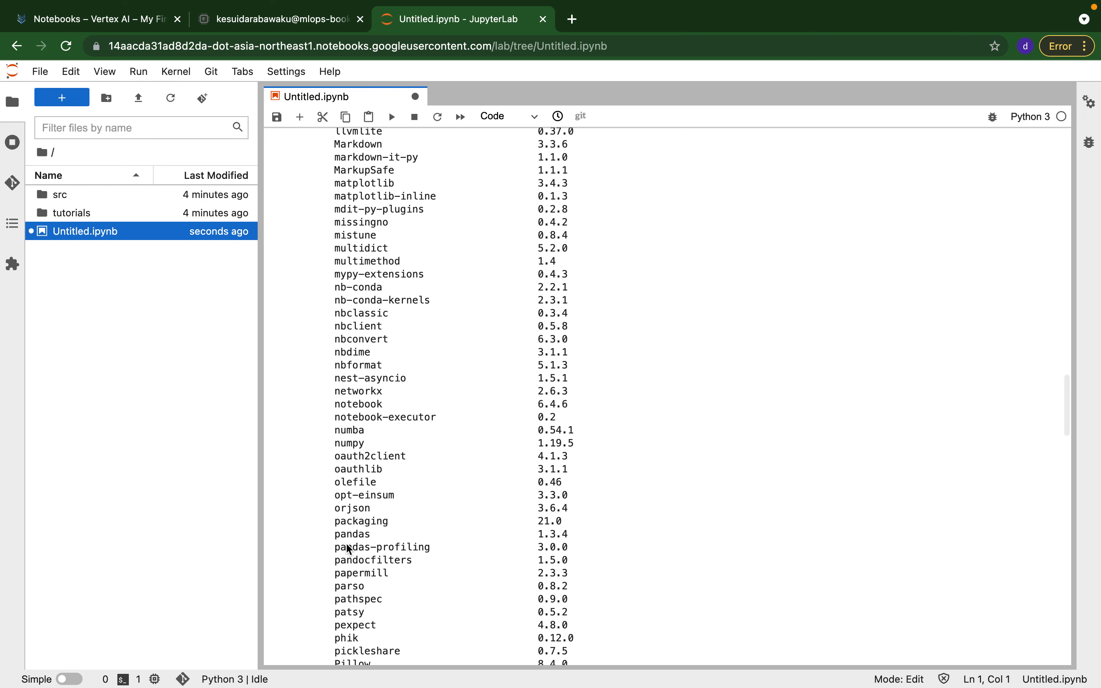
Collapse the output of the pip list cell.
scroll(307, 398, up, 10)
click(307, 399)
click(280, 403)
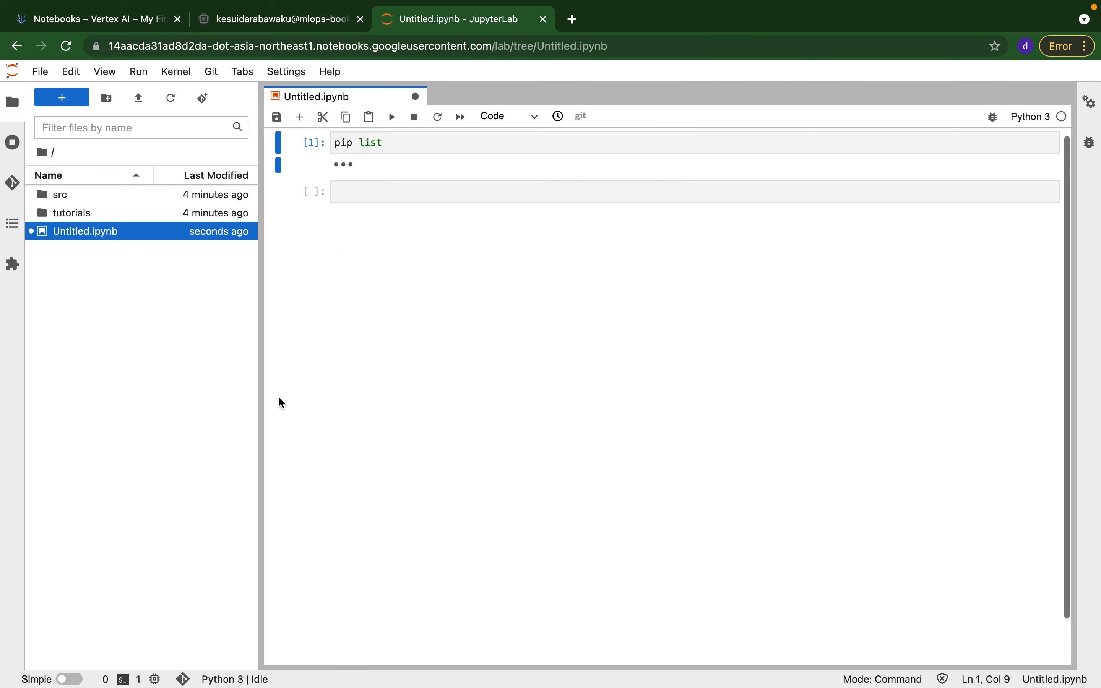
Run a second cell that imports numpy as np, pandas as pd and matplotlib.pyplot as plt.
click(371, 204)
text(import num)
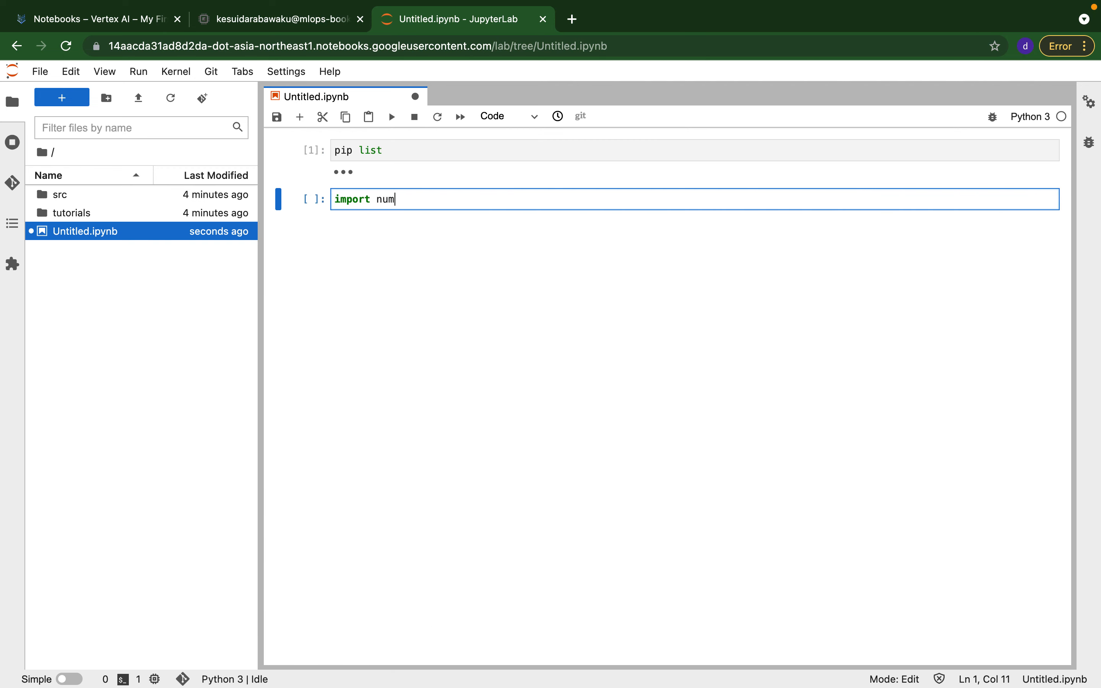
text(pu  as np)
key(BackSpace)
key(Return)
text(i,p)
key(BackSpace)
text(mp)
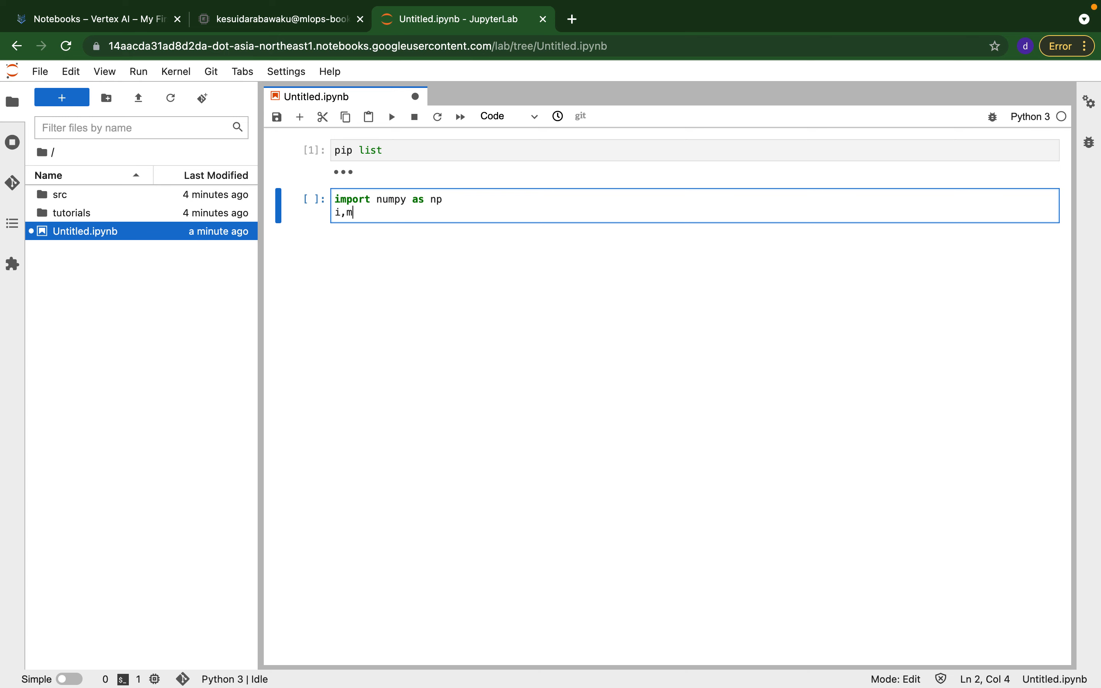
text(ort pandas as pd)
key(Return)
text(import)
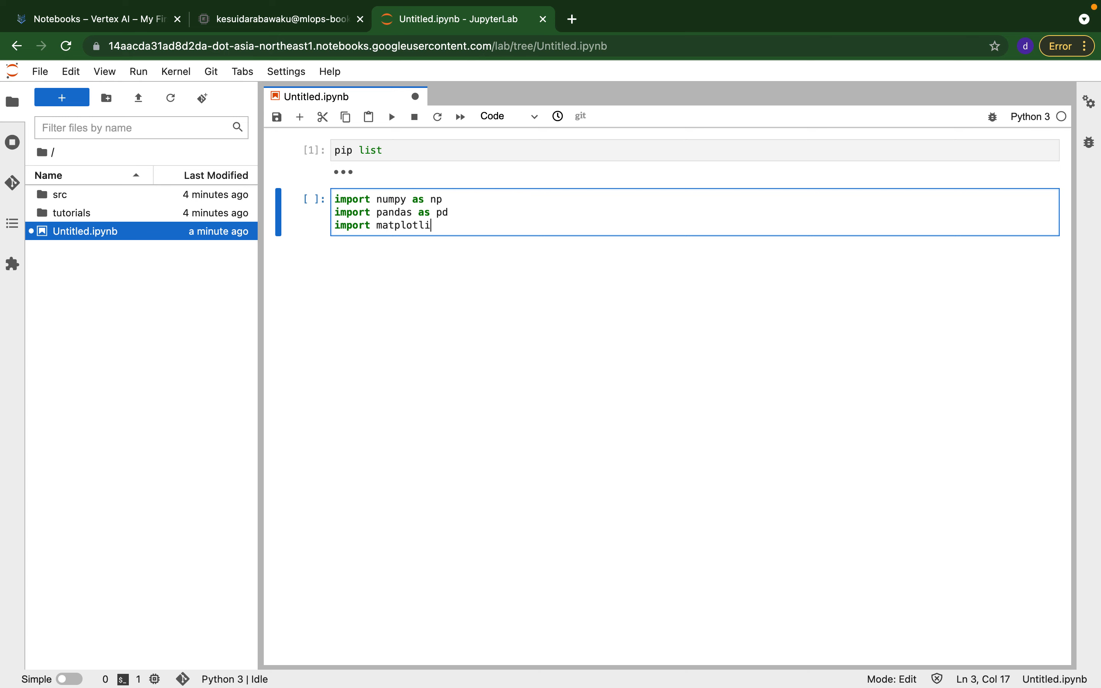
text(as plt)
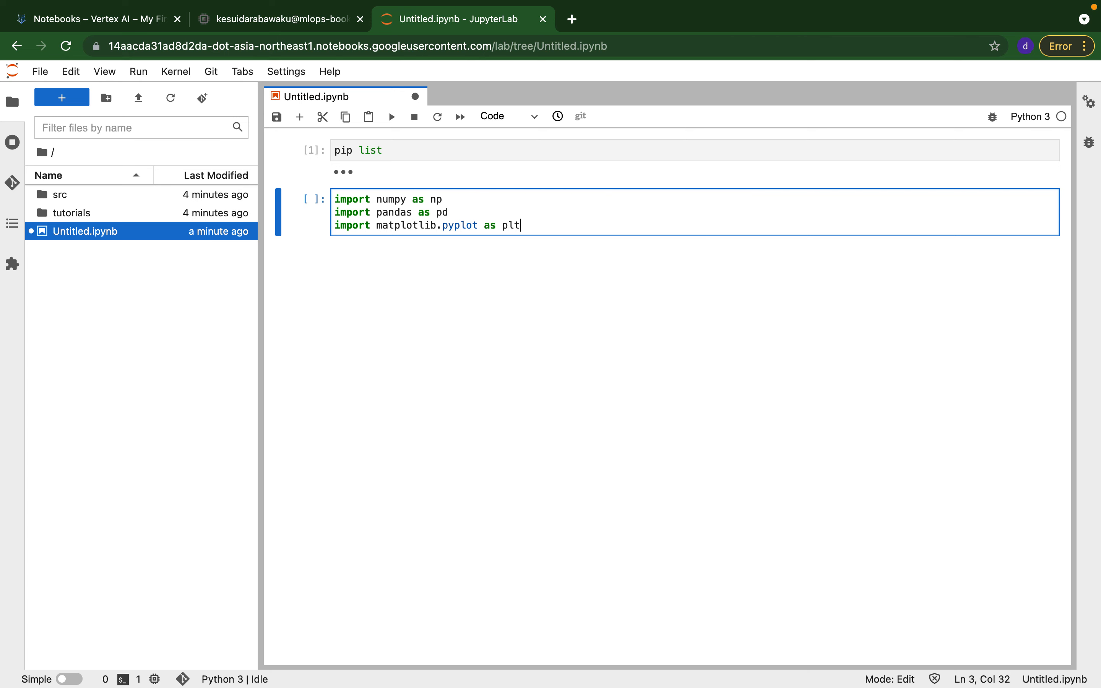
key(shift+Return)
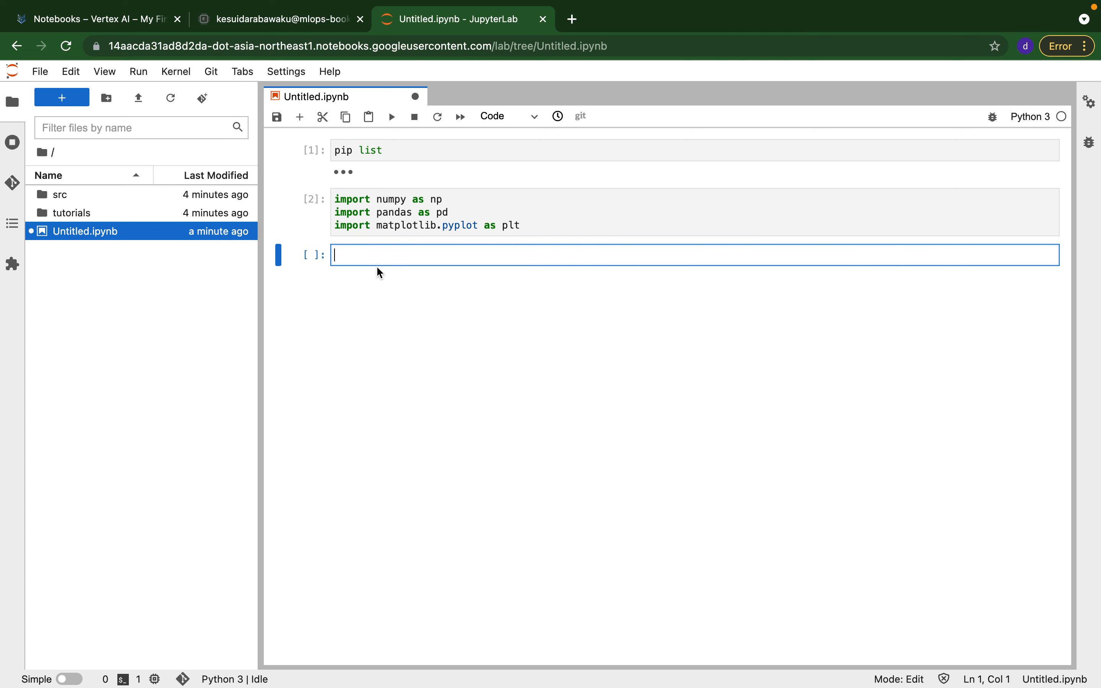